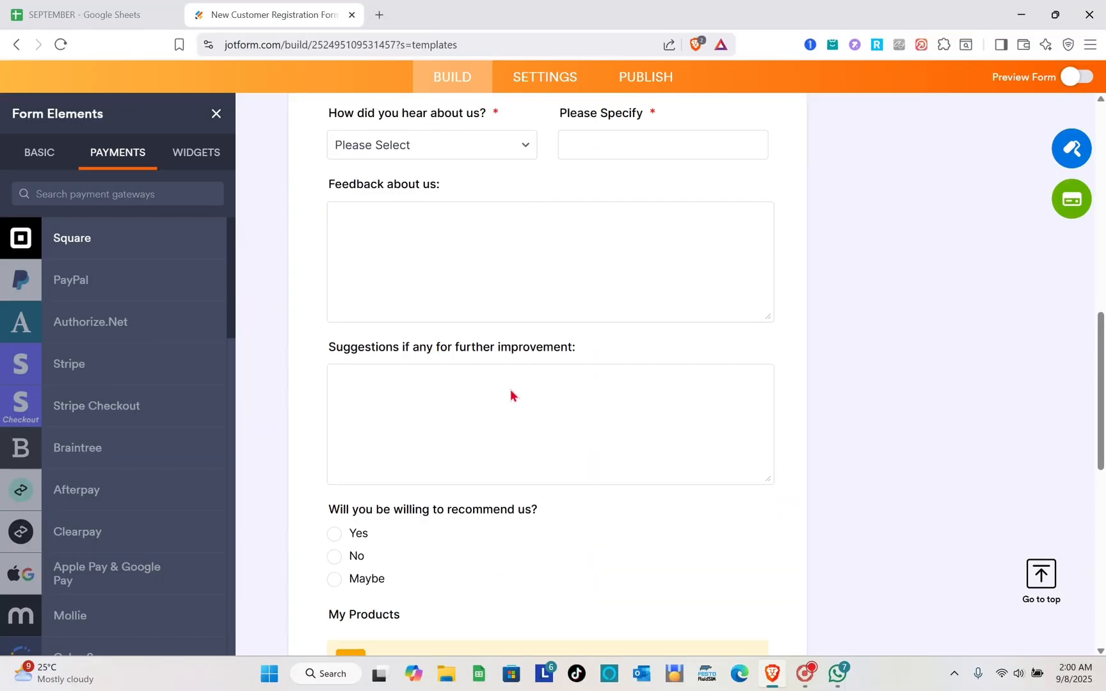
Review the My Products field's general, advanced and category properties, then close them.
{"action": "scroll", "coordinate": [510, 390], "scroll_direction": "down", "scroll_amount": 8}
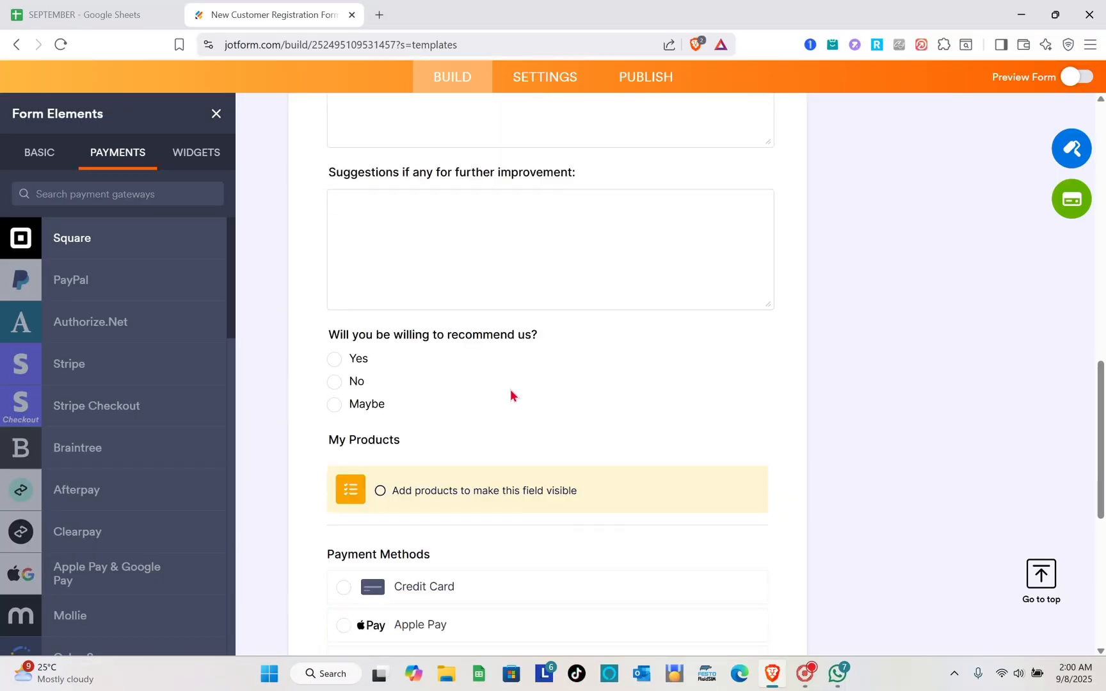
{"action": "scroll", "coordinate": [521, 490], "scroll_direction": "up", "scroll_amount": 1}
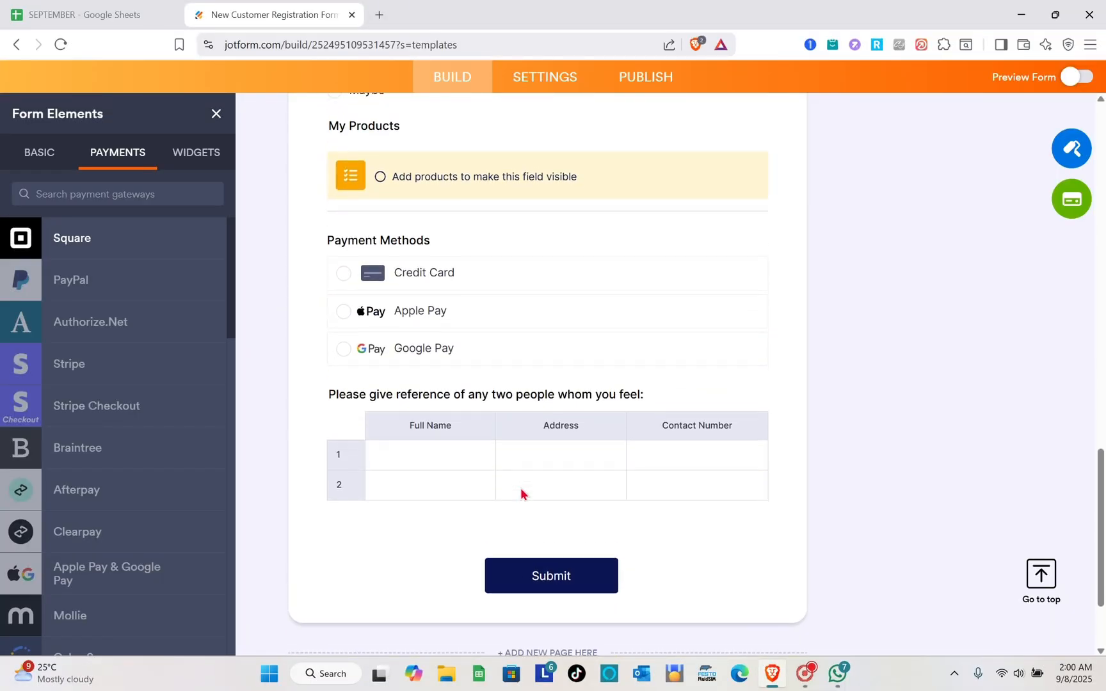
{"action": "left_click", "coordinate": [575, 331]}
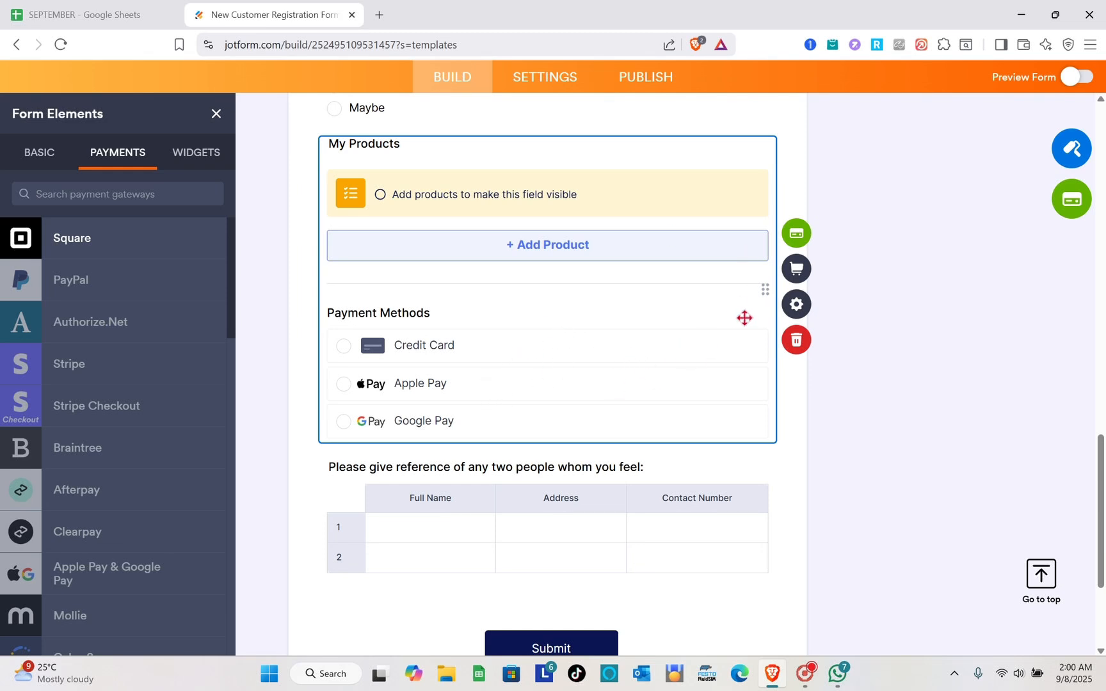
{"action": "left_click", "coordinate": [796, 306]}
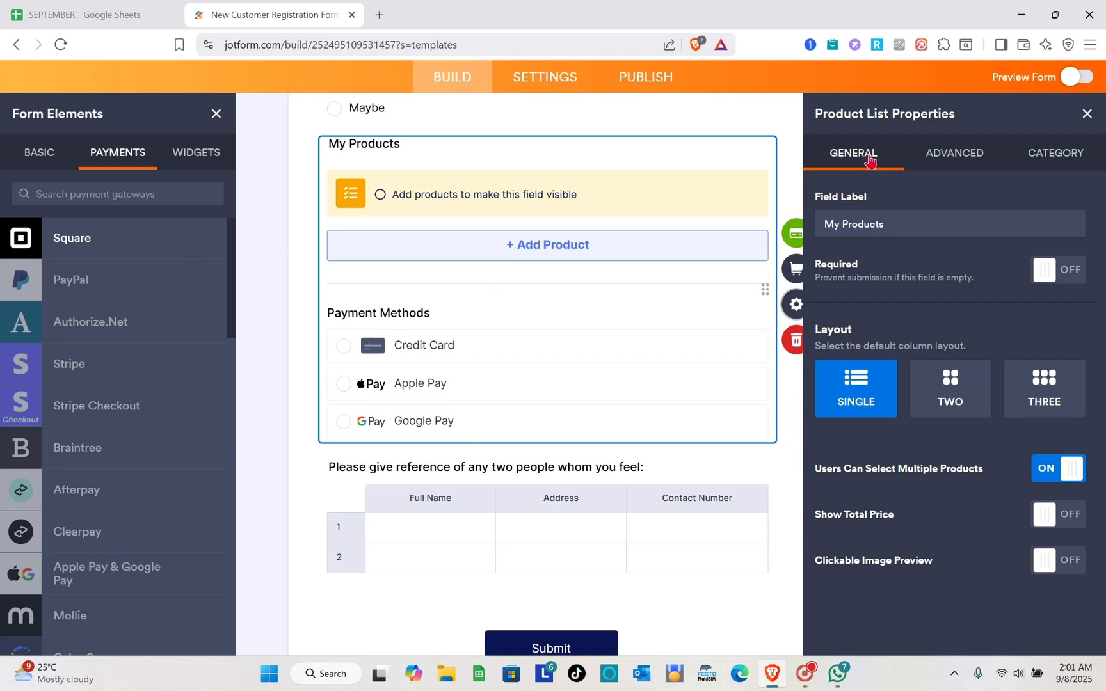
{"action": "left_click", "coordinate": [947, 158]}
{"action": "left_click", "coordinate": [1055, 160]}
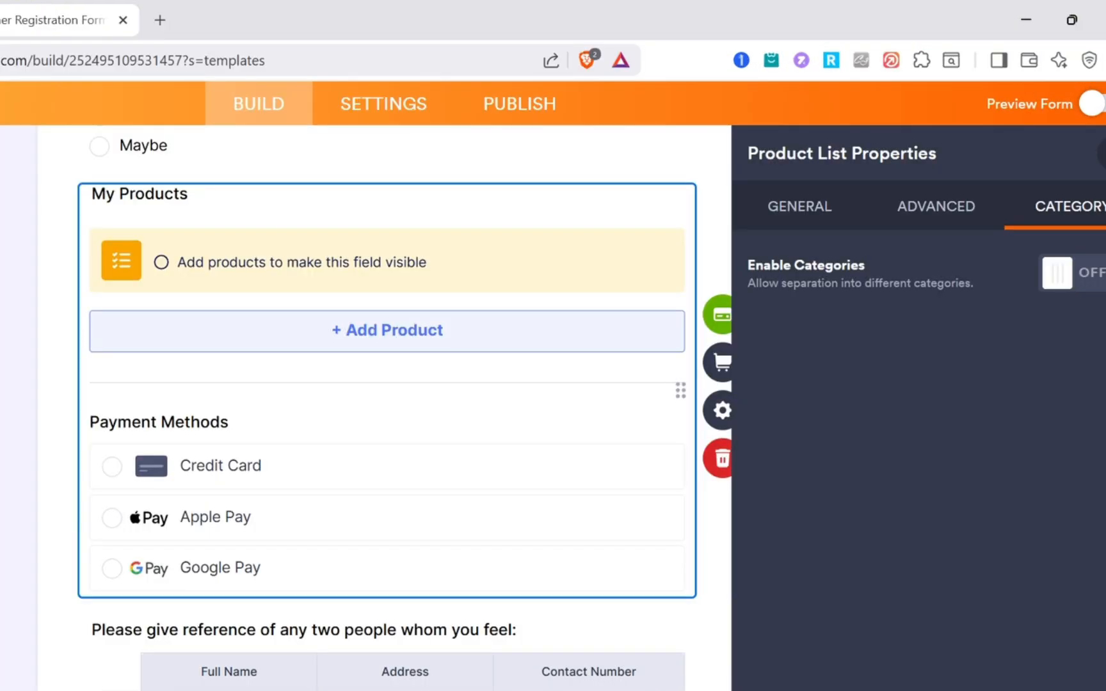
{"action": "left_click", "coordinate": [1087, 113]}
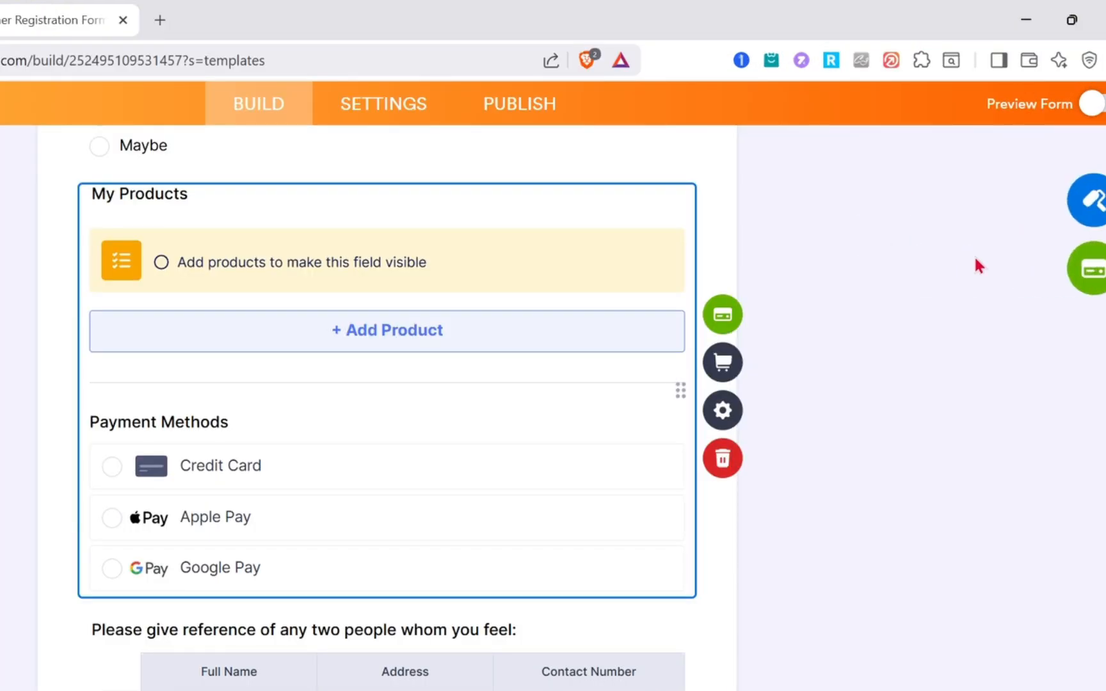
Preview the New Customer Registration Form in desktop view and look through it from title to submit button.
{"action": "left_click", "coordinate": [1095, 106]}
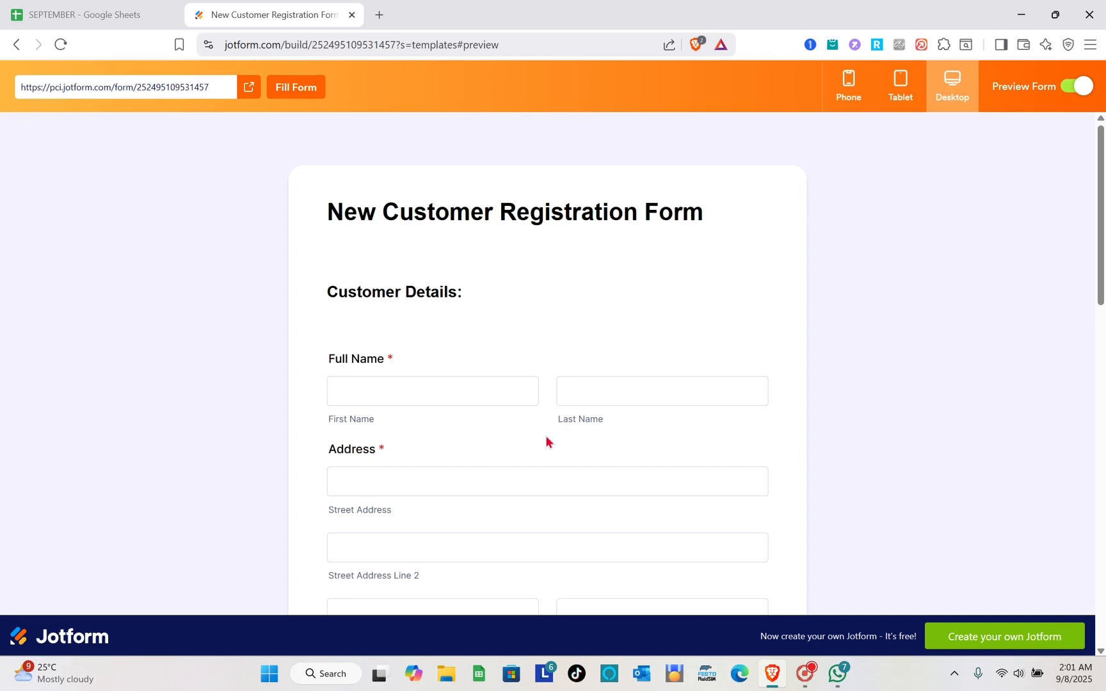
{"action": "scroll", "coordinate": [545, 435], "scroll_direction": "down", "scroll_amount": 15}
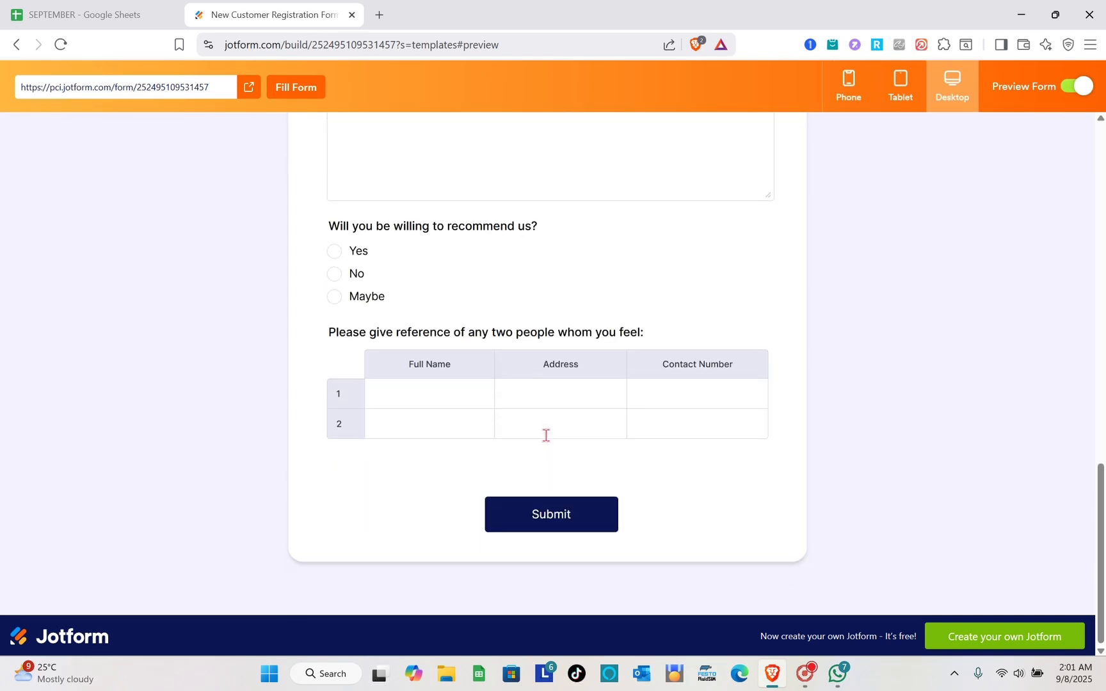
{"action": "scroll", "coordinate": [545, 435], "scroll_direction": "up", "scroll_amount": 10}
{"action": "scroll", "coordinate": [571, 333], "scroll_direction": "up", "scroll_amount": 3}
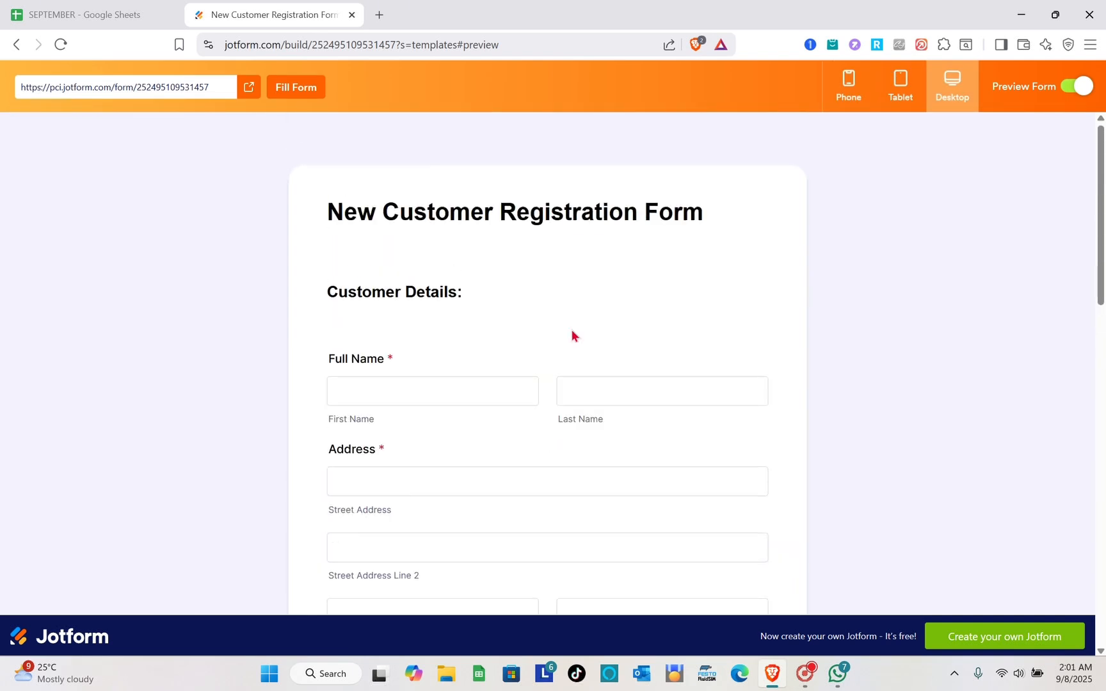
{"action": "scroll", "coordinate": [687, 294], "scroll_direction": "down", "scroll_amount": 10}
{"action": "scroll", "coordinate": [689, 295], "scroll_direction": "up", "scroll_amount": 10}
Return to the workspace overview and check the account menu and the list of forms.
{"action": "left_click", "coordinate": [11, 49]}
{"action": "left_click", "coordinate": [11, 49]}
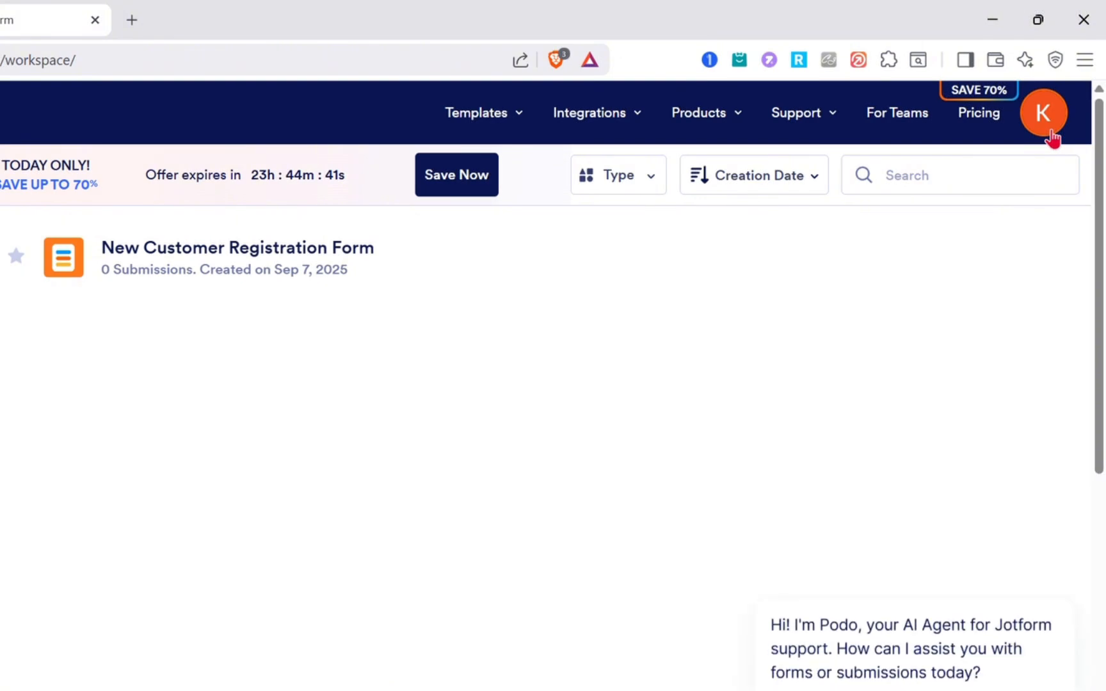
{"action": "left_click", "coordinate": [1050, 136]}
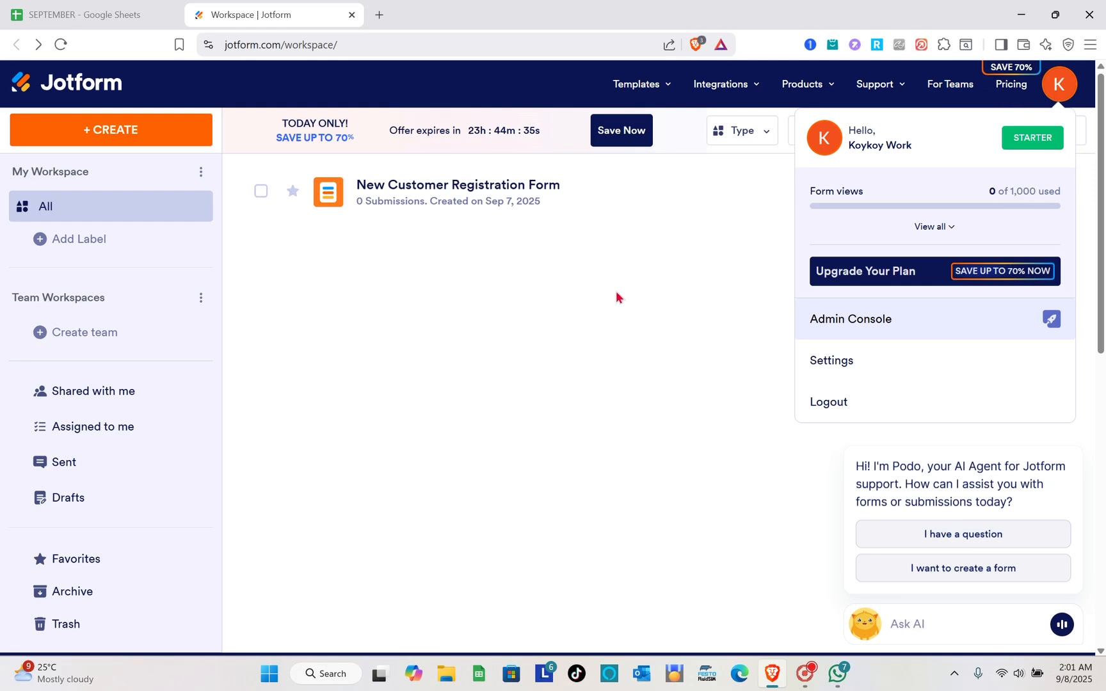
{"action": "left_click", "coordinate": [548, 381]}
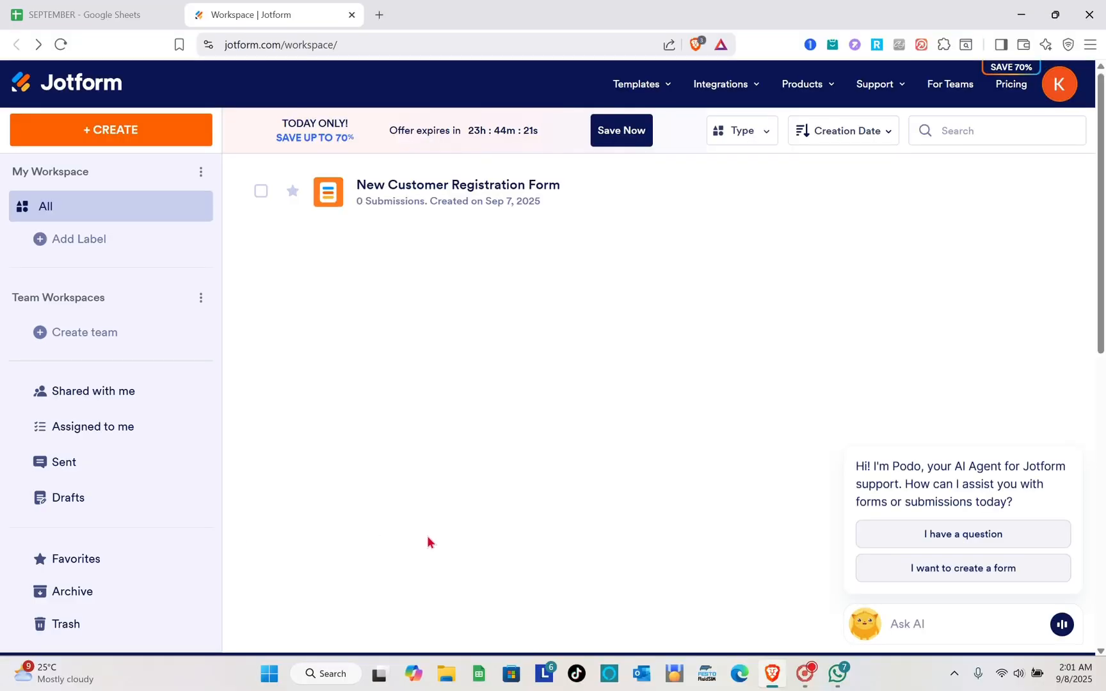
{"action": "scroll", "coordinate": [427, 538], "scroll_direction": "down", "scroll_amount": 3}
{"action": "scroll", "coordinate": [427, 538], "scroll_direction": "up", "scroll_amount": 3}
Start creating a new form from a premade template.
{"action": "left_click", "coordinate": [123, 138]}
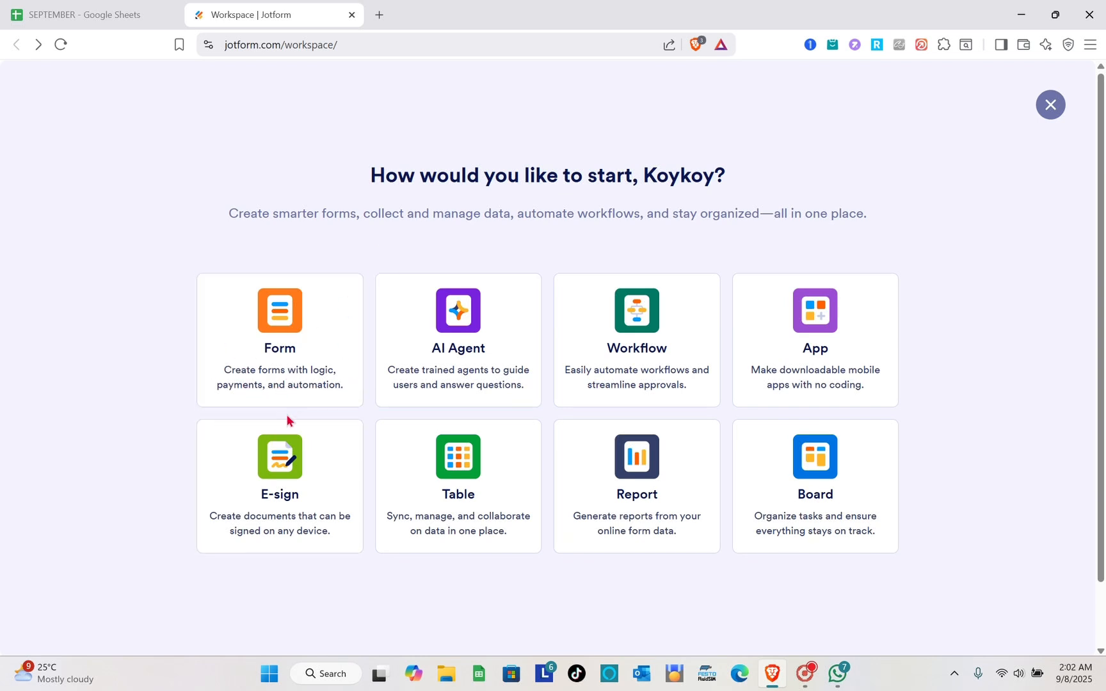
{"action": "left_click", "coordinate": [286, 361]}
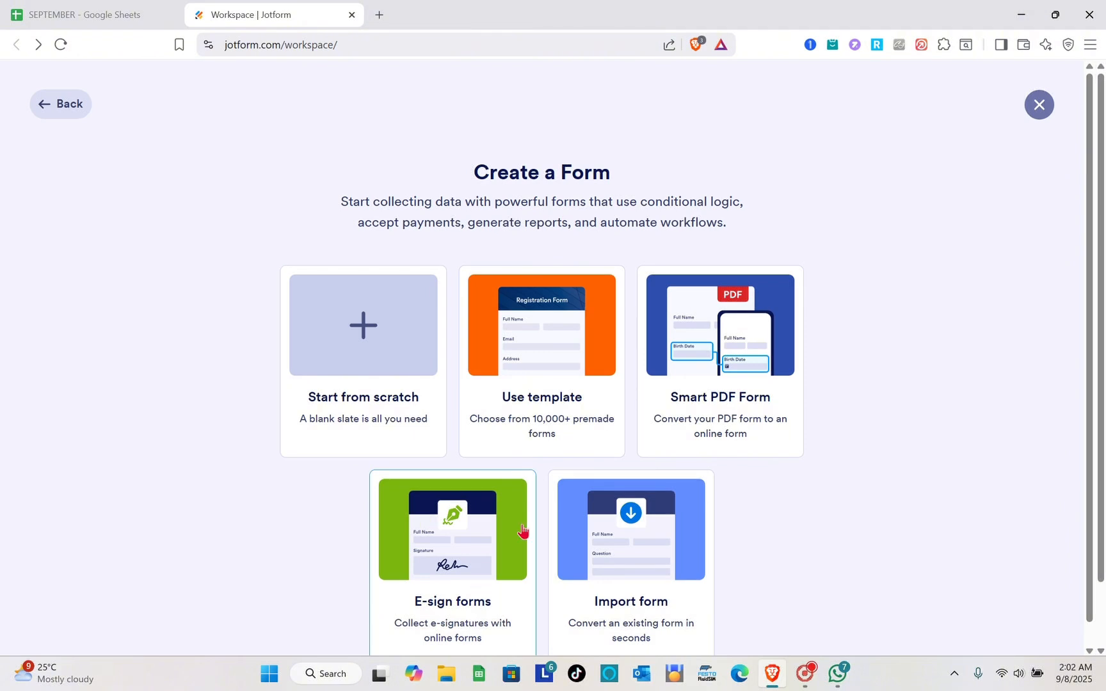
{"action": "scroll", "coordinate": [846, 559], "scroll_direction": "down", "scroll_amount": 1}
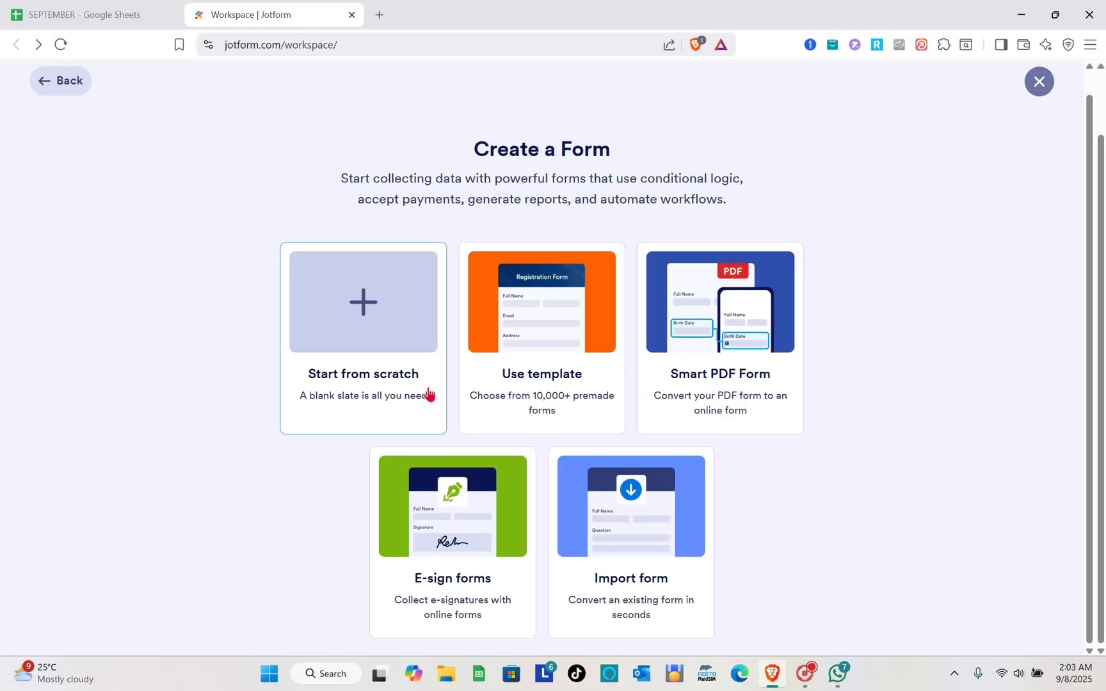
{"action": "left_click", "coordinate": [539, 363]}
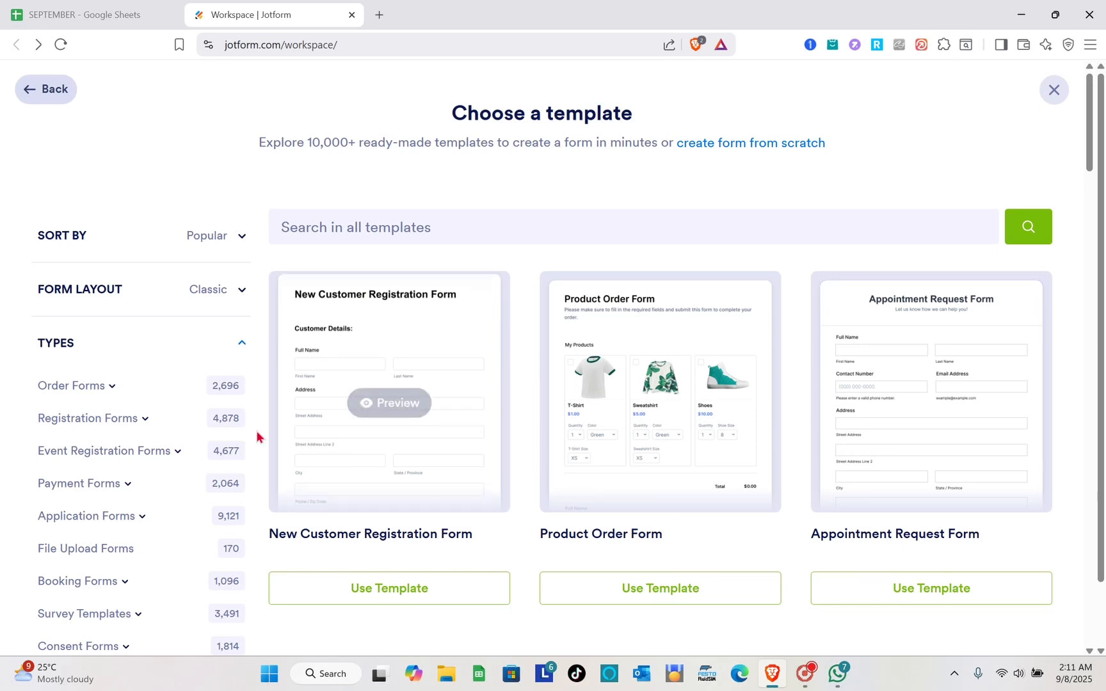
Browse the popular form templates, examining the registration, order, appointment and booking designs.
{"action": "mouse_move", "coordinate": [437, 445]}
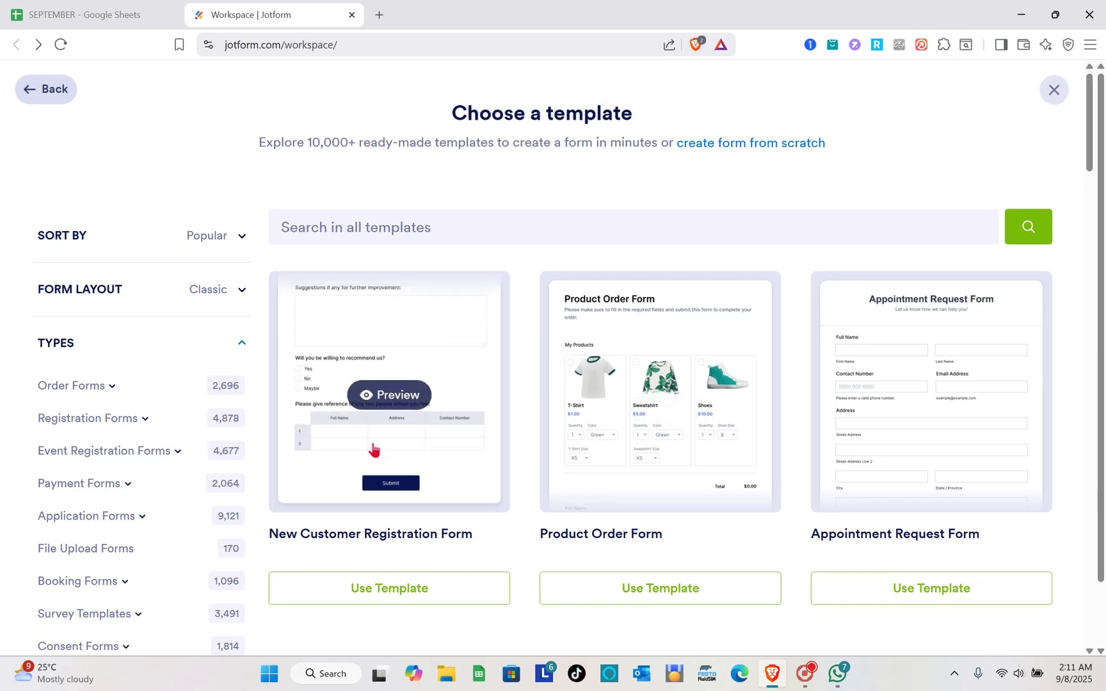
{"action": "scroll", "coordinate": [378, 455], "scroll_direction": "down", "scroll_amount": 1}
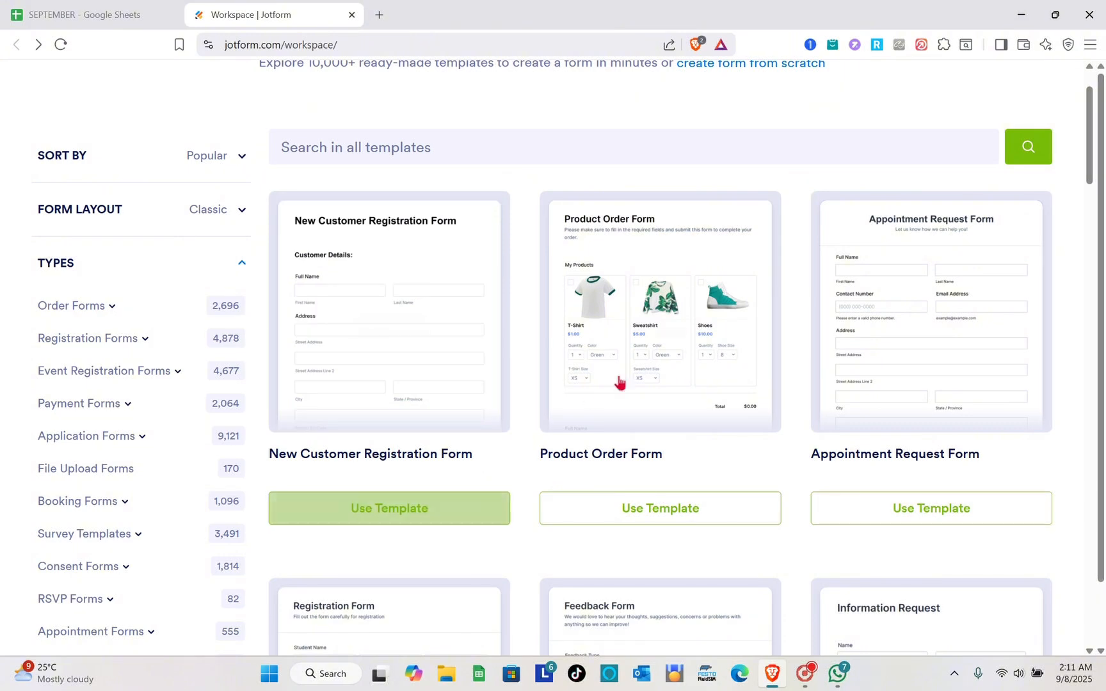
{"action": "scroll", "coordinate": [655, 478], "scroll_direction": "down", "scroll_amount": 1}
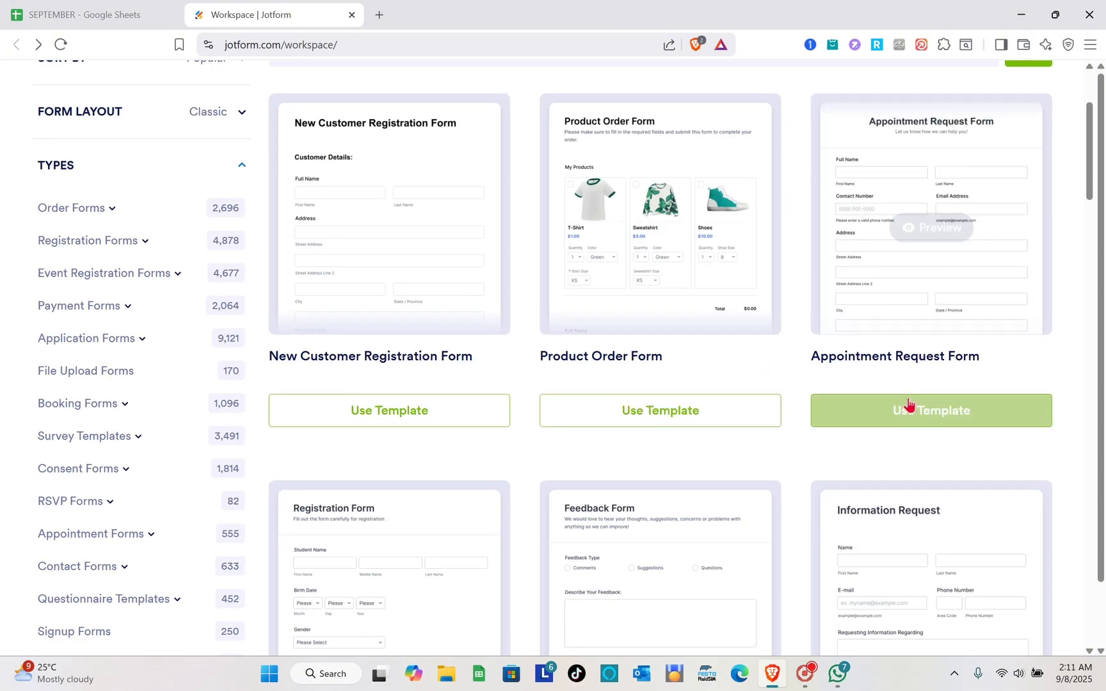
{"action": "scroll", "coordinate": [647, 475], "scroll_direction": "down", "scroll_amount": 2}
{"action": "scroll", "coordinate": [645, 474], "scroll_direction": "down", "scroll_amount": 2}
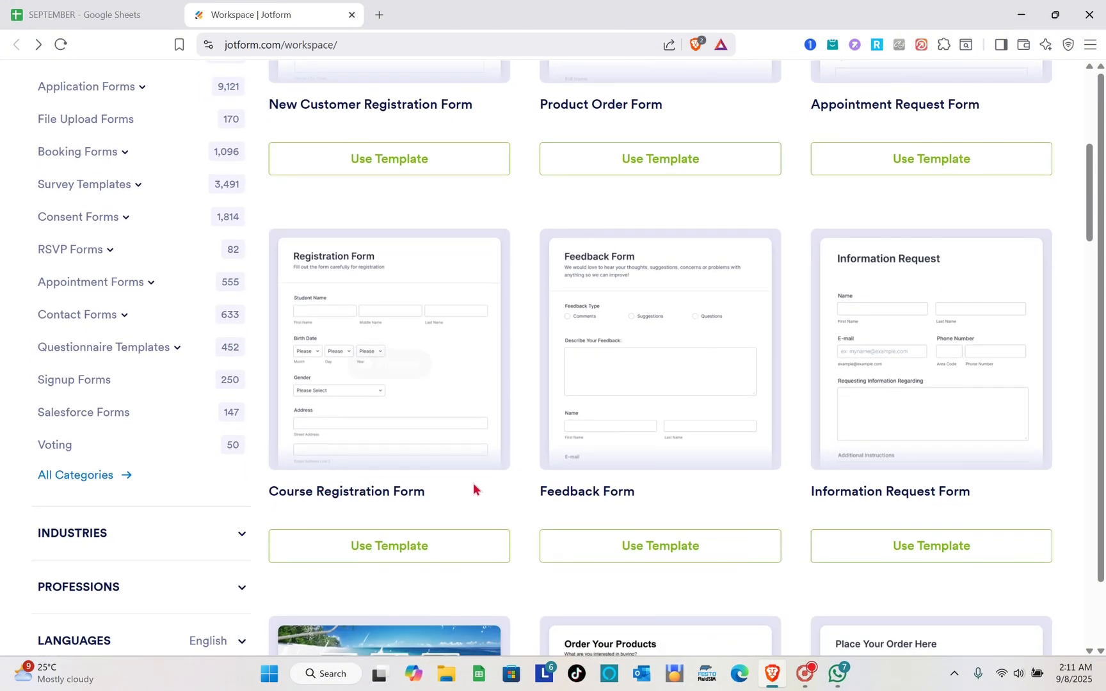
{"action": "scroll", "coordinate": [575, 462], "scroll_direction": "down", "scroll_amount": 4}
{"action": "scroll", "coordinate": [575, 462], "scroll_direction": "down", "scroll_amount": 6}
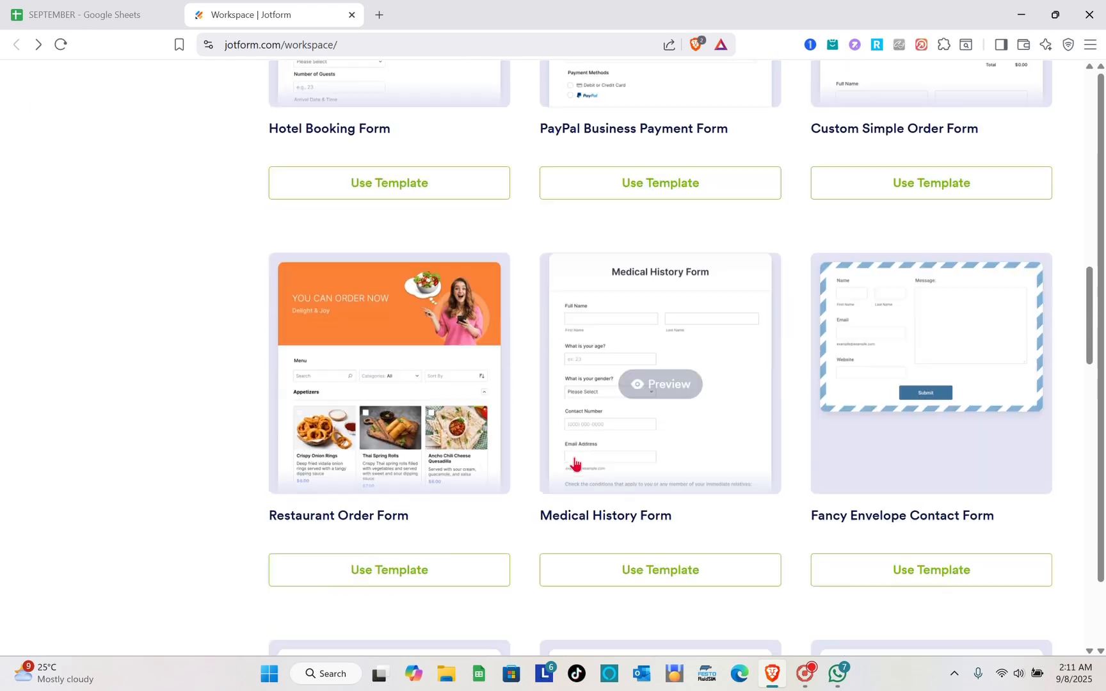
{"action": "scroll", "coordinate": [575, 462], "scroll_direction": "up", "scroll_amount": 3}
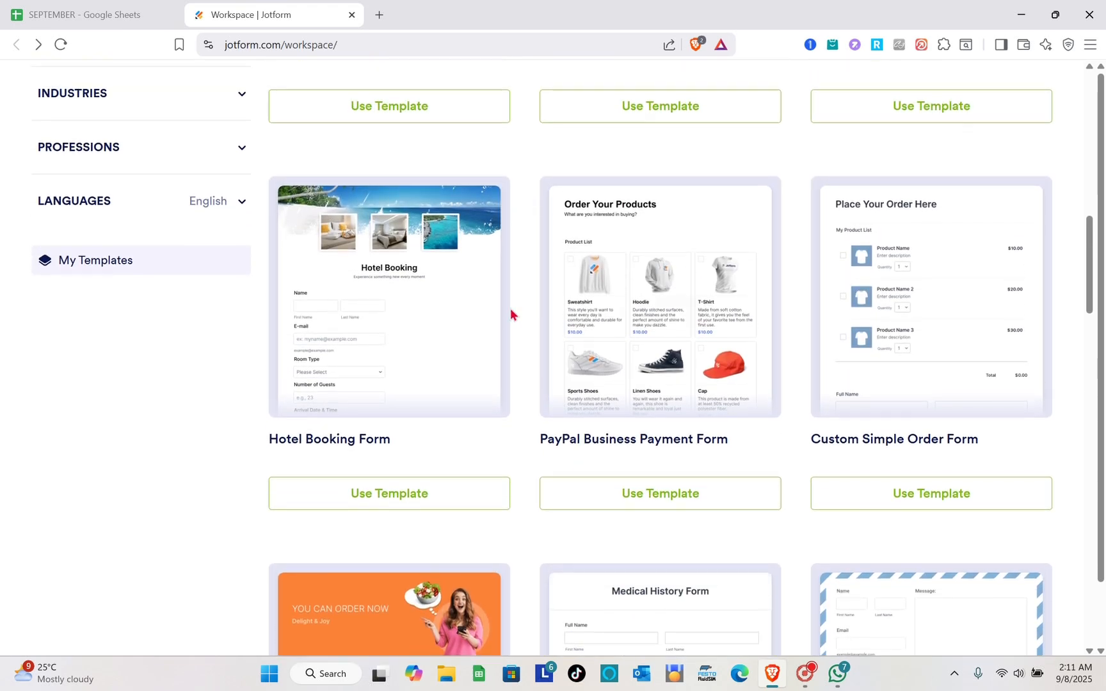
Preview the Hotel Booking Form template and create a form from it.
{"action": "mouse_move", "coordinate": [352, 298]}
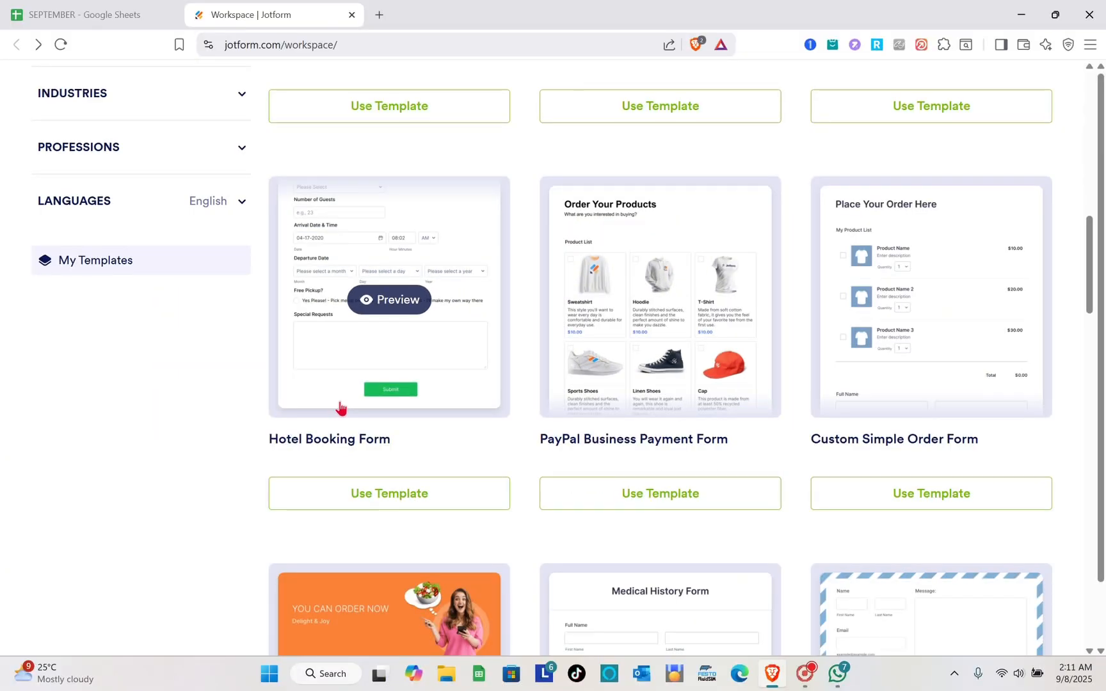
{"action": "left_click", "coordinate": [402, 311]}
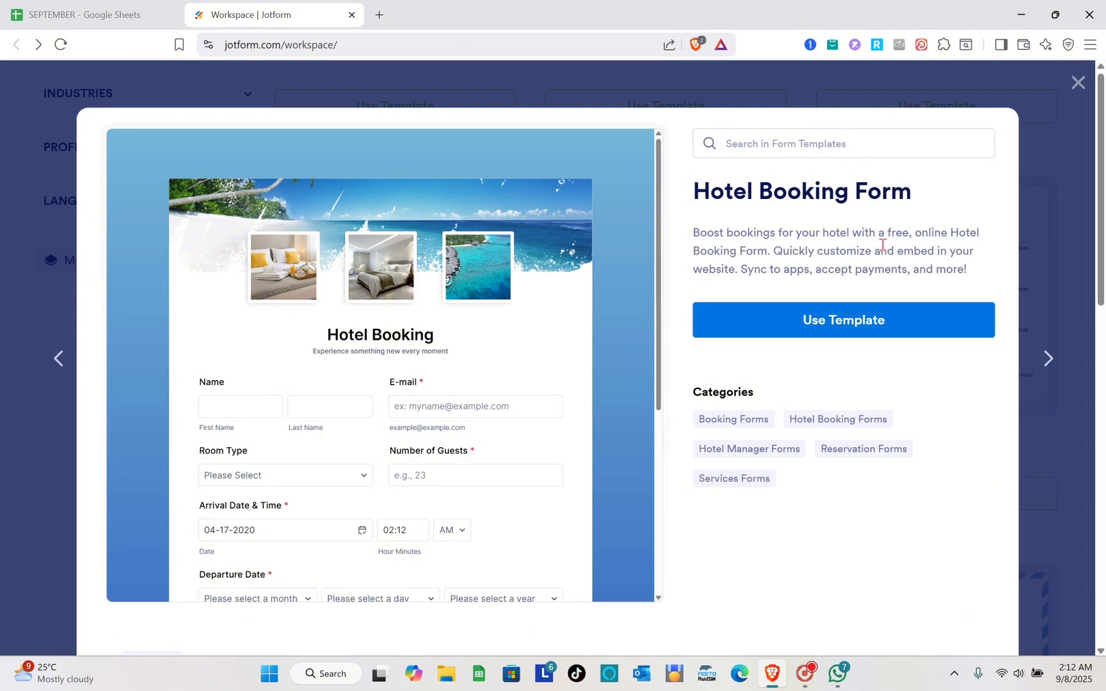
{"action": "scroll", "coordinate": [852, 323], "scroll_direction": "down", "scroll_amount": 1}
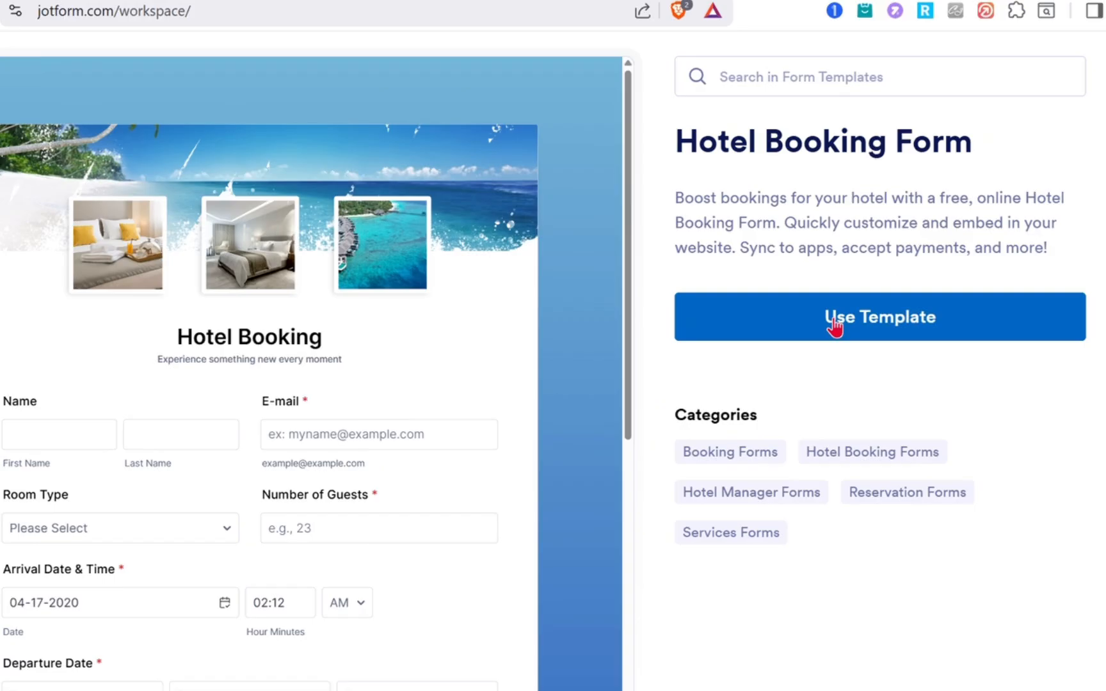
{"action": "left_click", "coordinate": [838, 274]}
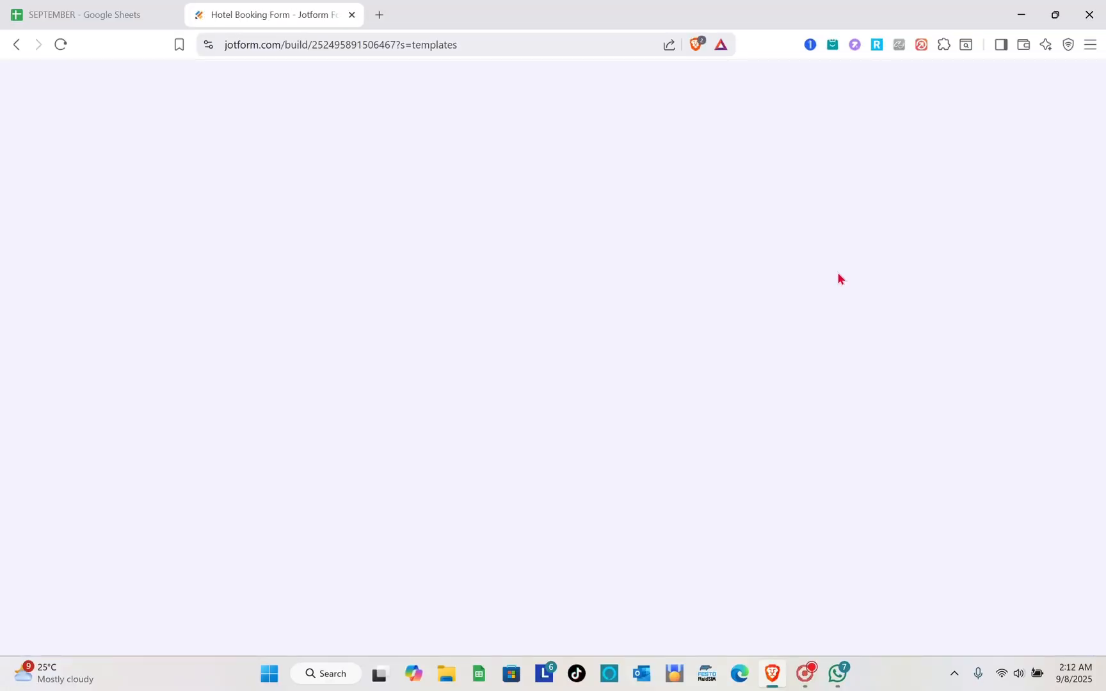
Look through the Hotel Booking Form's fields, from the guest's name and room type to special requests.
{"action": "scroll", "coordinate": [380, 466], "scroll_direction": "down", "scroll_amount": 6}
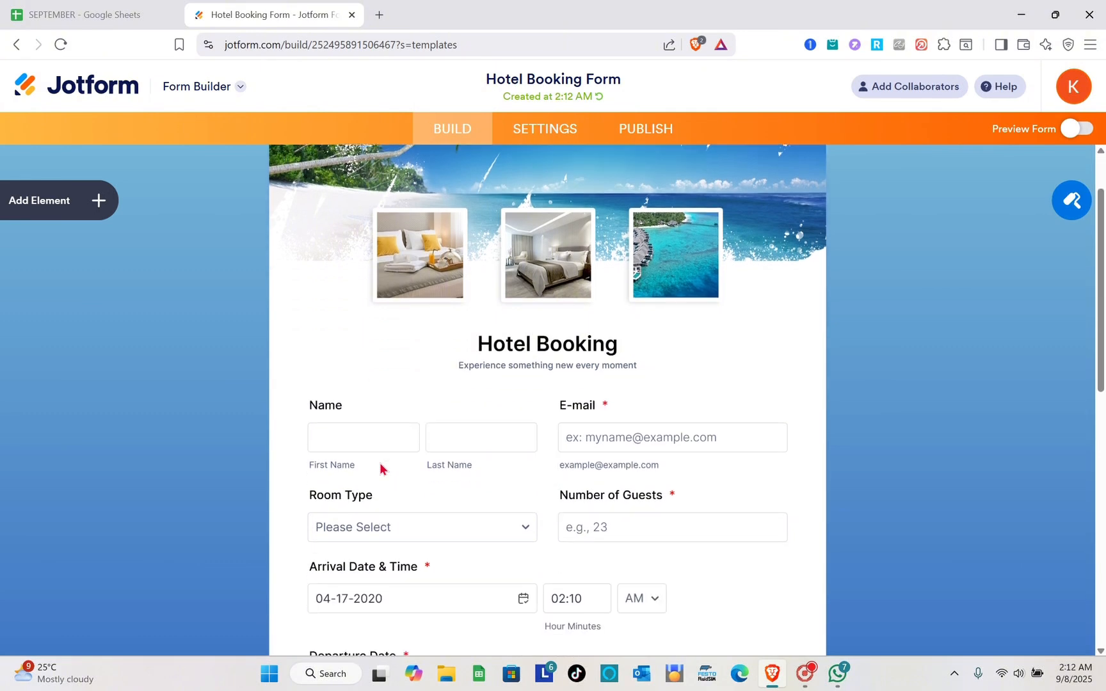
{"action": "scroll", "coordinate": [380, 467], "scroll_direction": "down", "scroll_amount": 3}
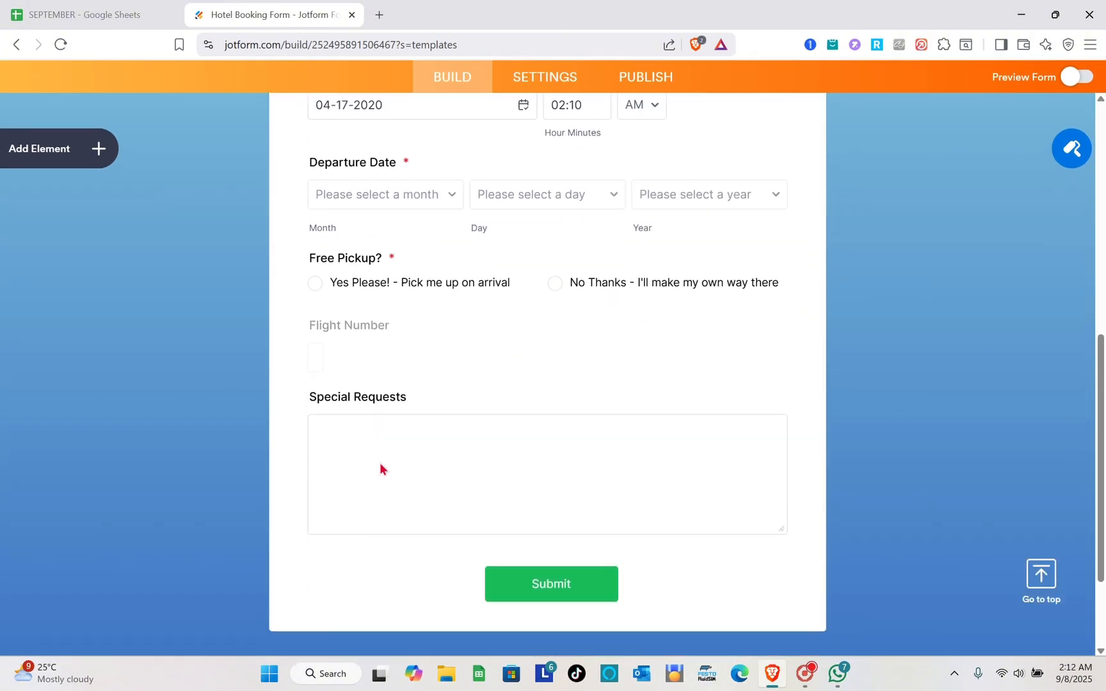
{"action": "scroll", "coordinate": [380, 463], "scroll_direction": "up", "scroll_amount": 3}
{"action": "scroll", "coordinate": [380, 462], "scroll_direction": "up", "scroll_amount": 3}
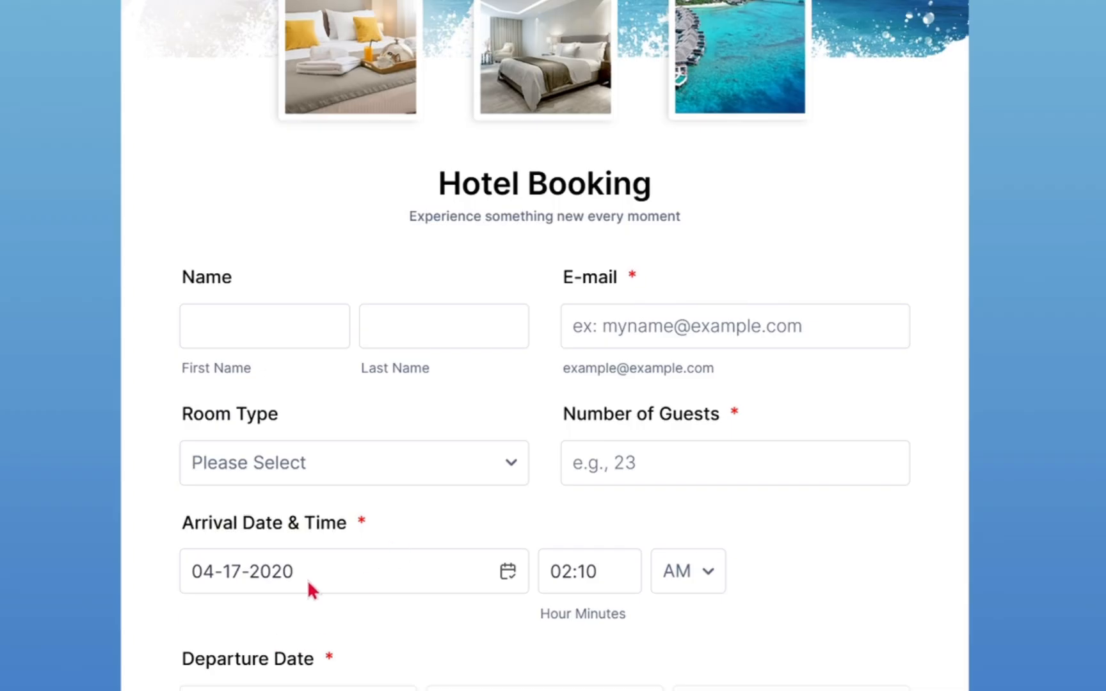
{"action": "scroll", "coordinate": [308, 580], "scroll_direction": "down", "scroll_amount": 8}
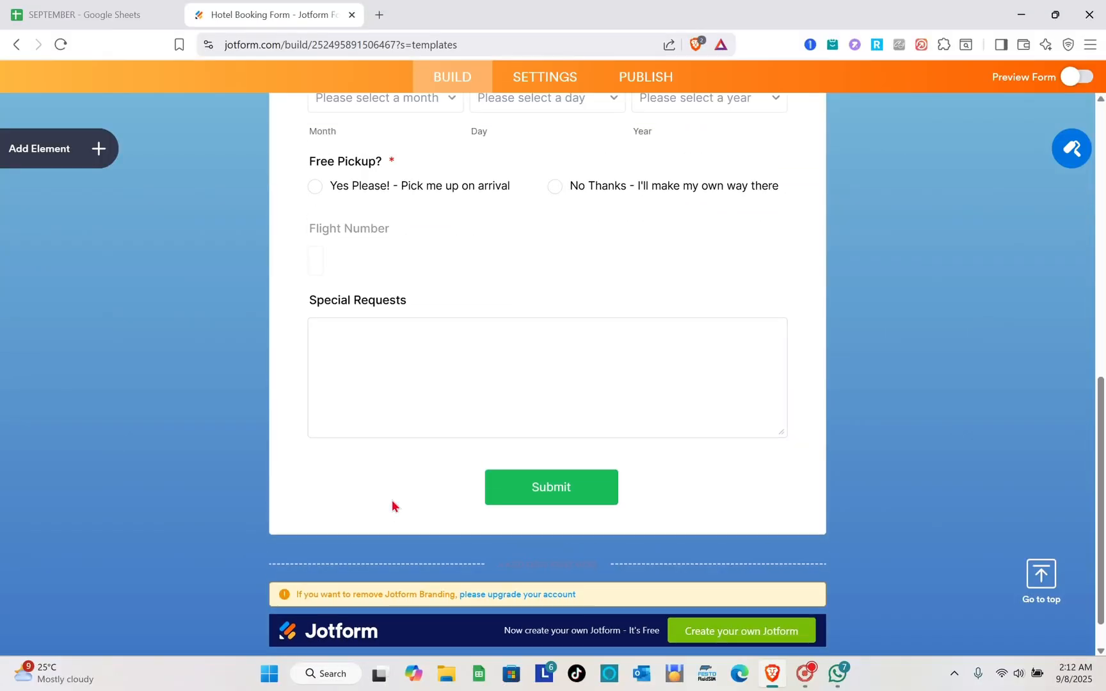
{"action": "scroll", "coordinate": [394, 503], "scroll_direction": "up", "scroll_amount": 2}
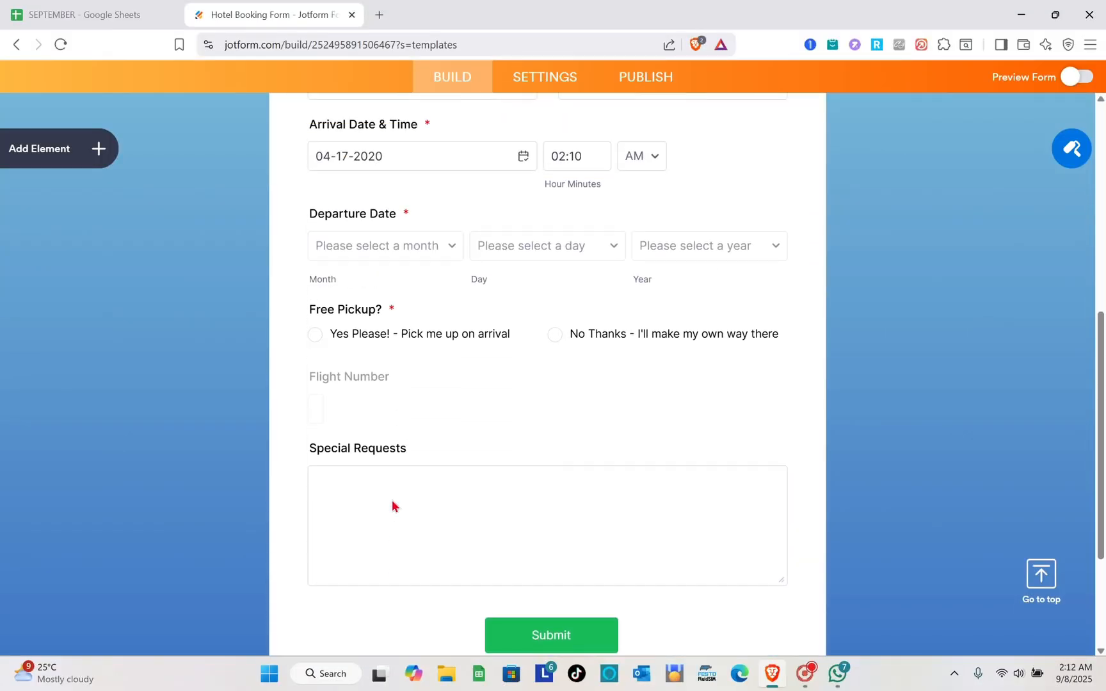
{"action": "scroll", "coordinate": [392, 501], "scroll_direction": "up", "scroll_amount": 2}
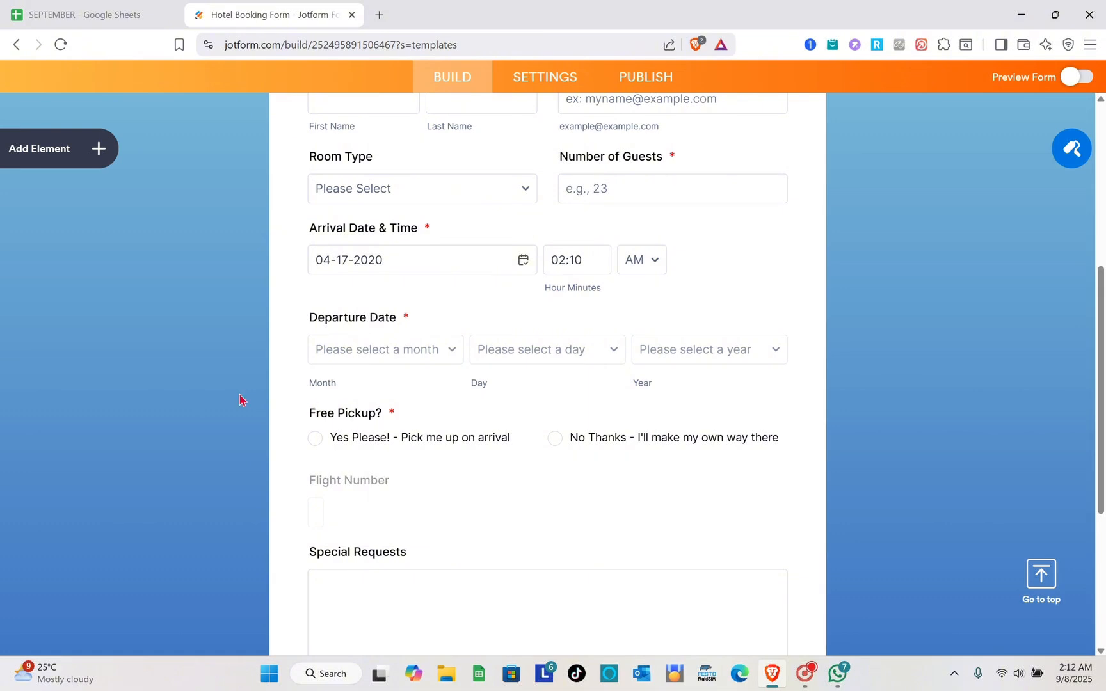
Look through the payment gateways and add a Square payment field at the end of the form, below Submit.
{"action": "left_click", "coordinate": [98, 162]}
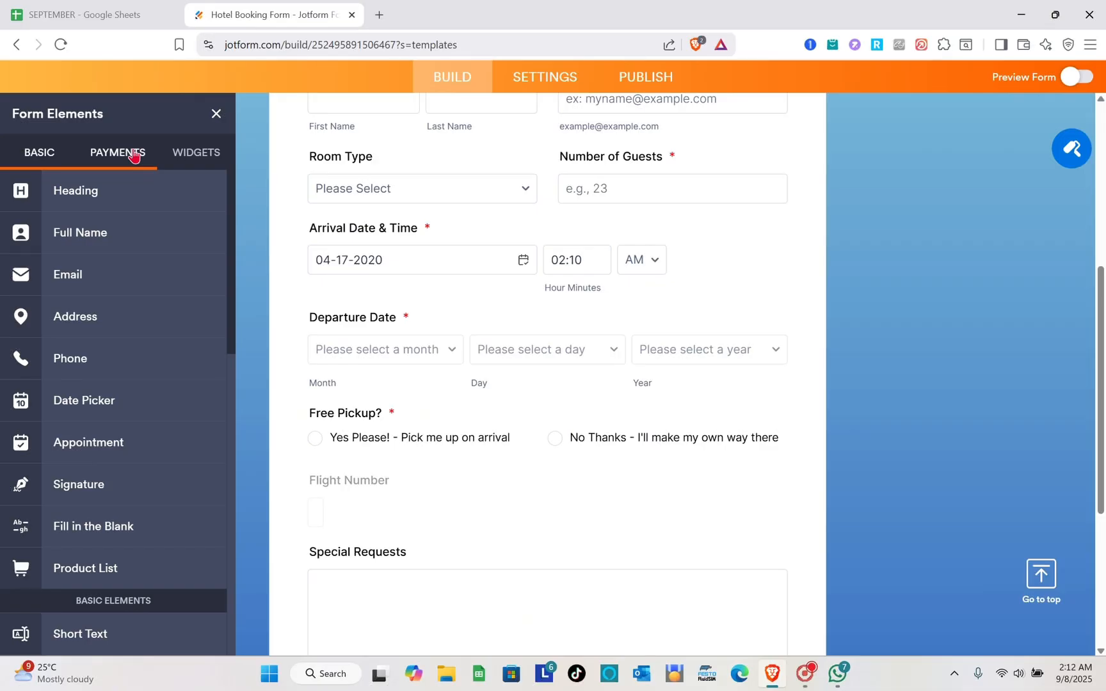
{"action": "left_click", "coordinate": [132, 154]}
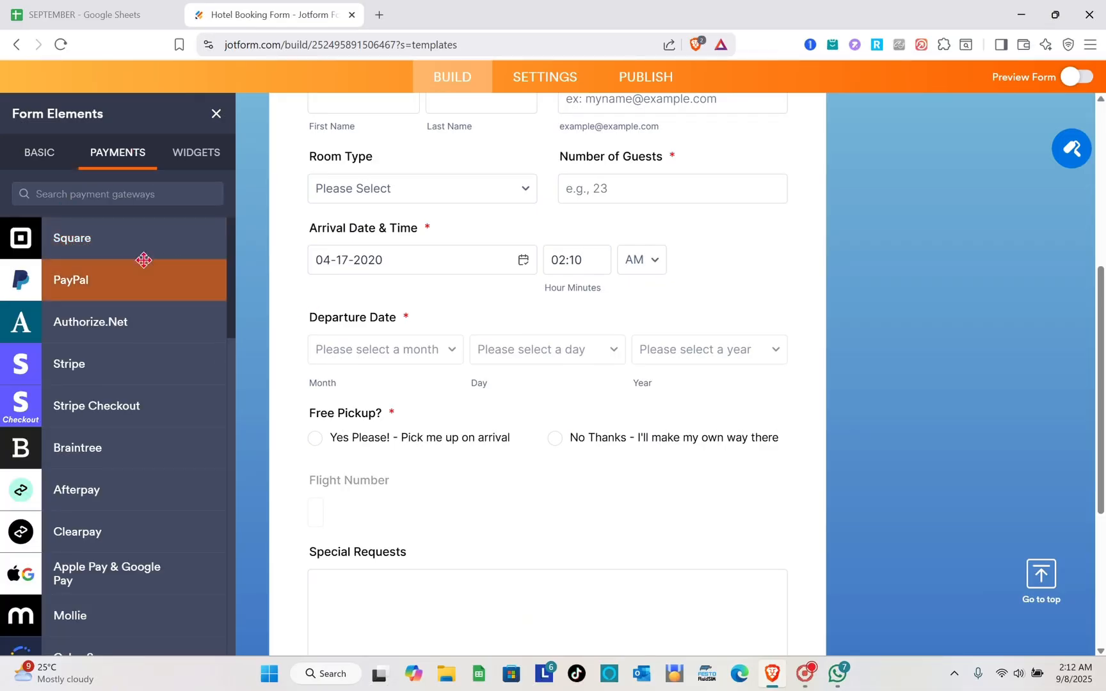
{"action": "scroll", "coordinate": [130, 480], "scroll_direction": "down", "scroll_amount": 10}
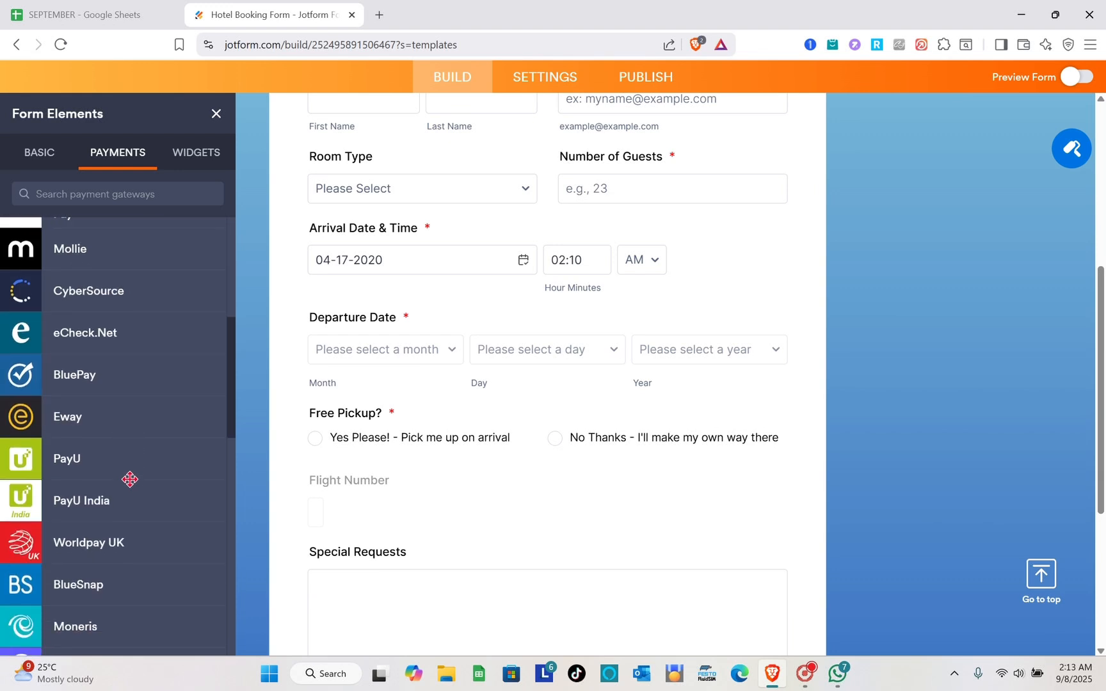
{"action": "scroll", "coordinate": [130, 480], "scroll_direction": "up", "scroll_amount": 10}
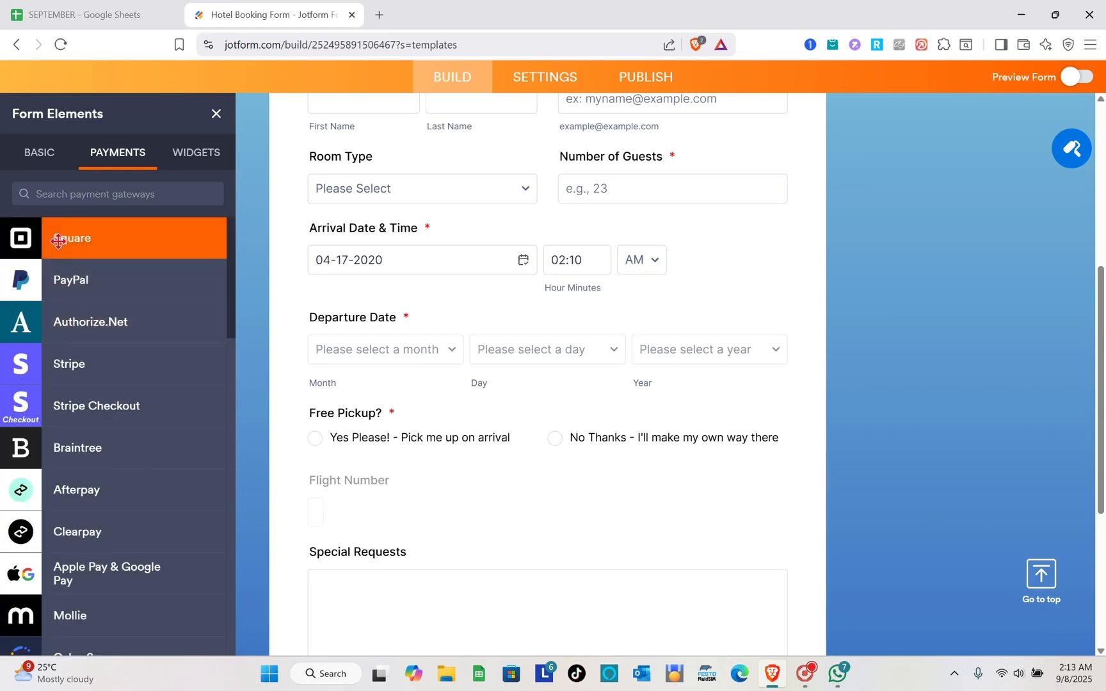
{"action": "left_click_drag", "start_coordinate": [59, 241], "coordinate": [687, 430]}
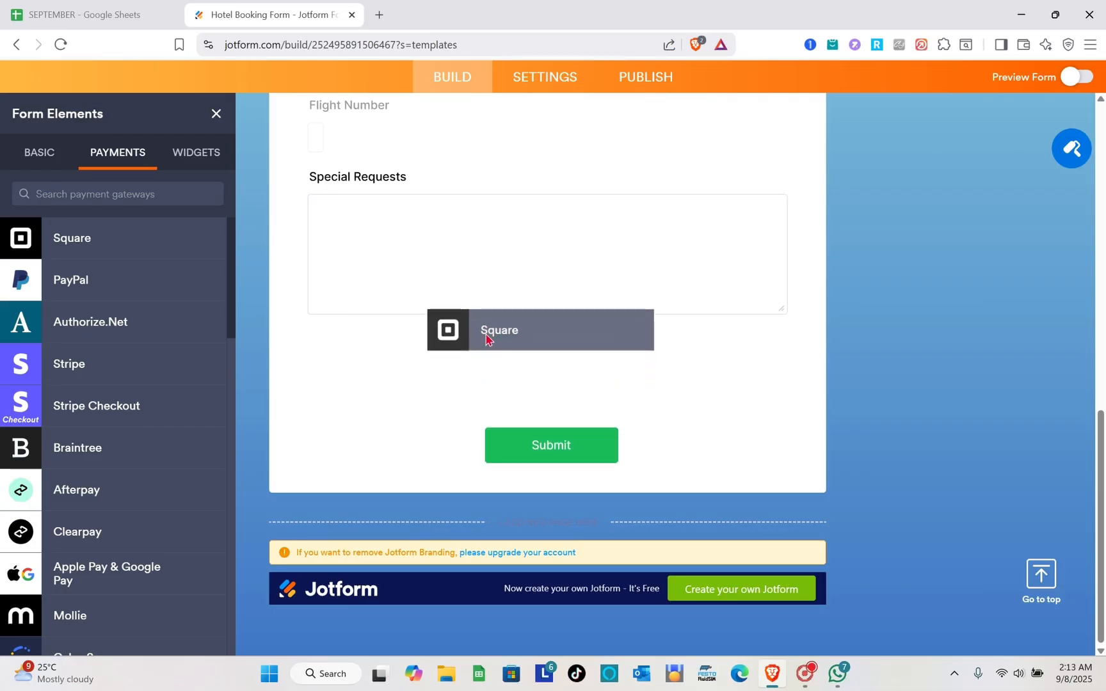
{"action": "left_click_drag", "start_coordinate": [486, 338], "coordinate": [496, 422]}
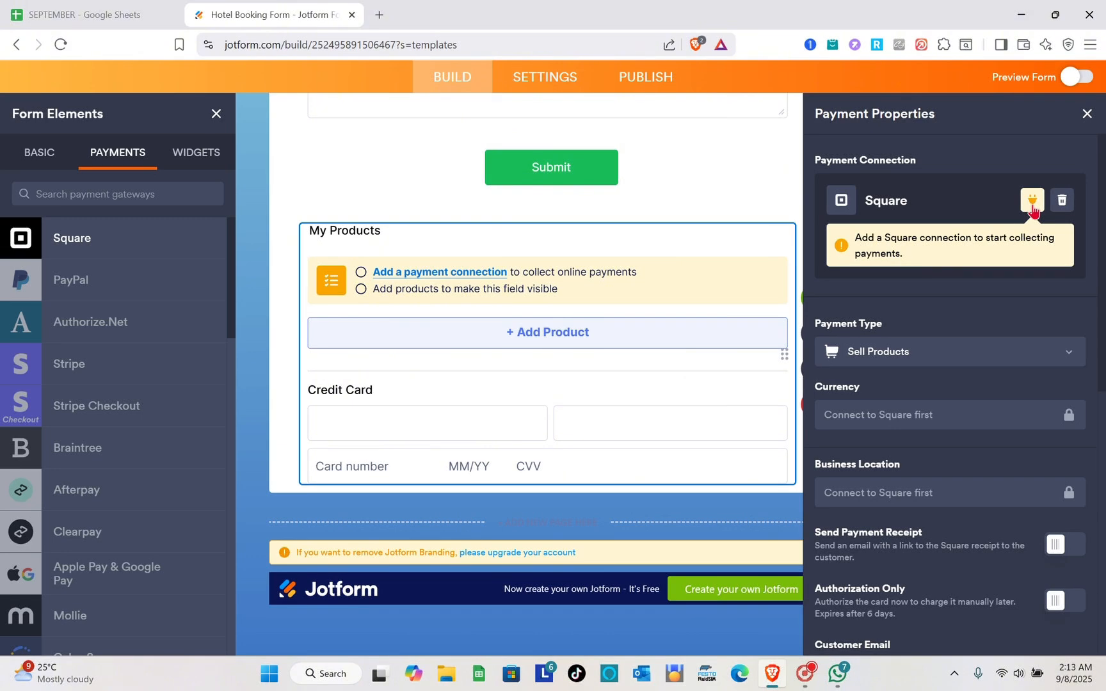
Try to create a new live-mode Square payment connection named NEW.
{"action": "left_click", "coordinate": [1031, 204]}
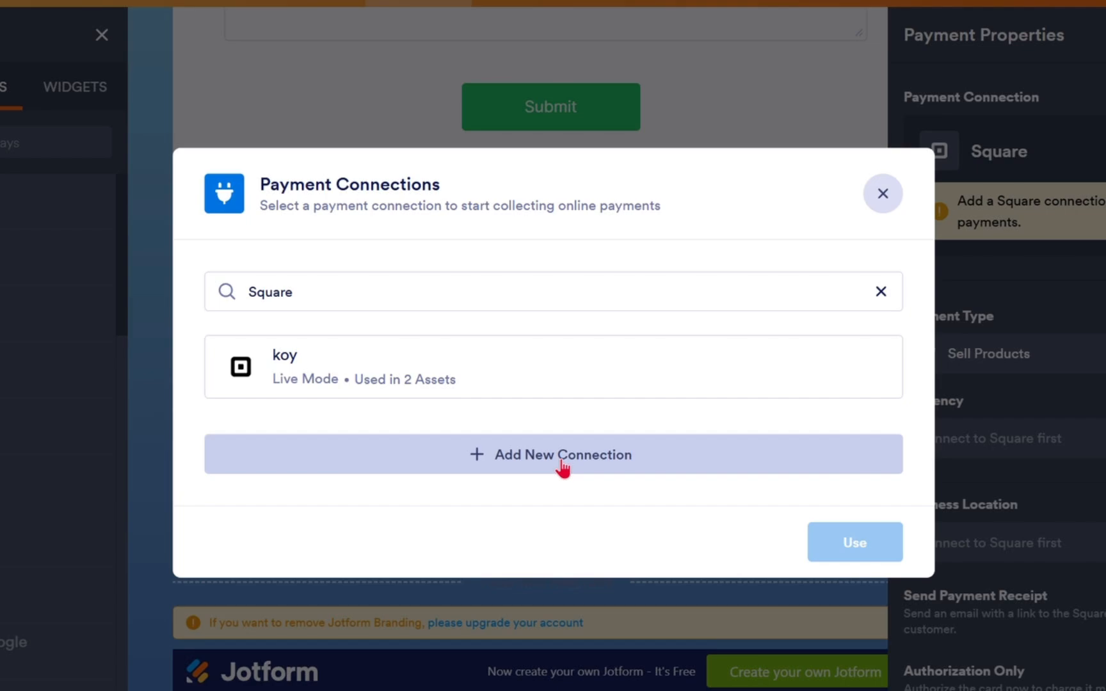
{"action": "left_click", "coordinate": [563, 470]}
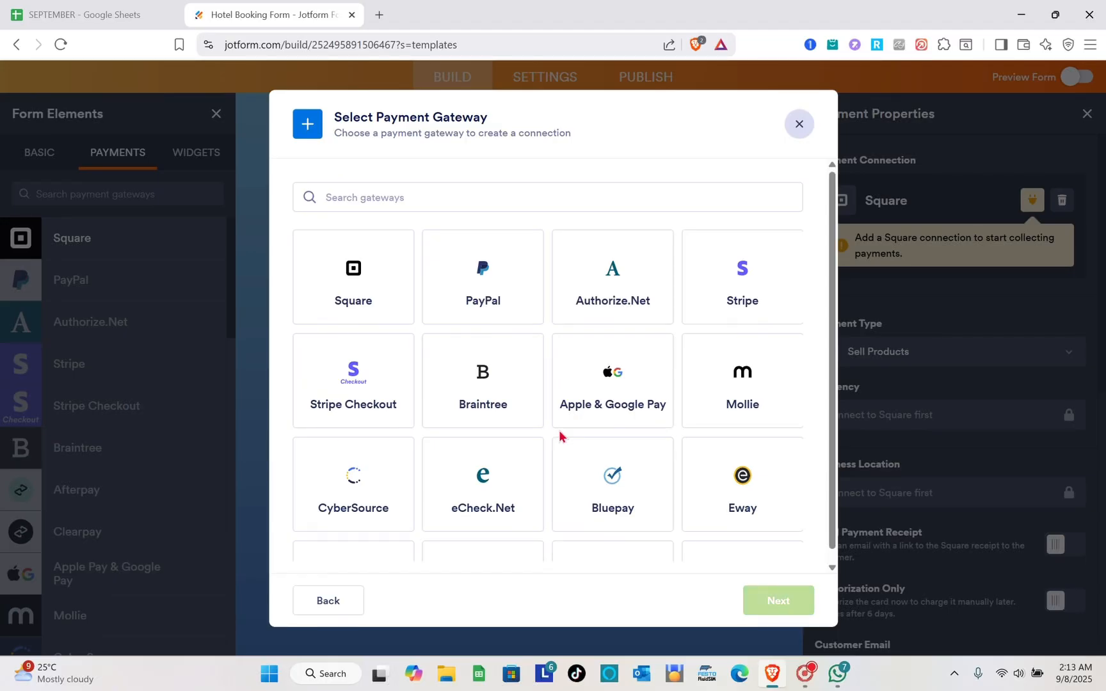
{"action": "left_click", "coordinate": [366, 280]}
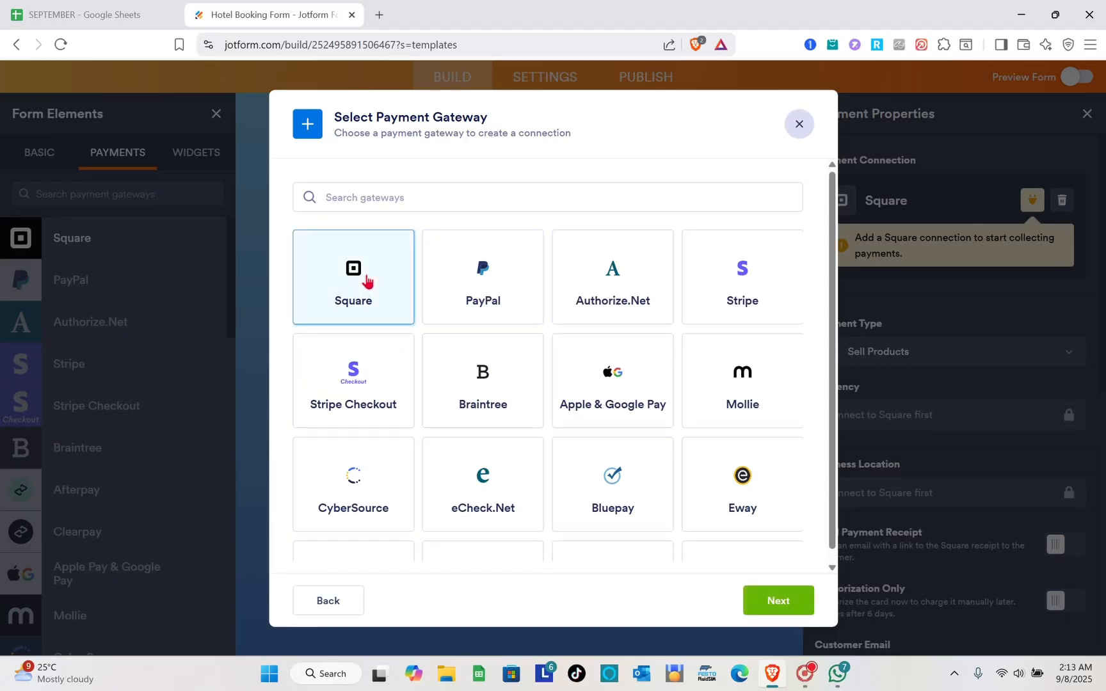
{"action": "left_click", "coordinate": [782, 607]}
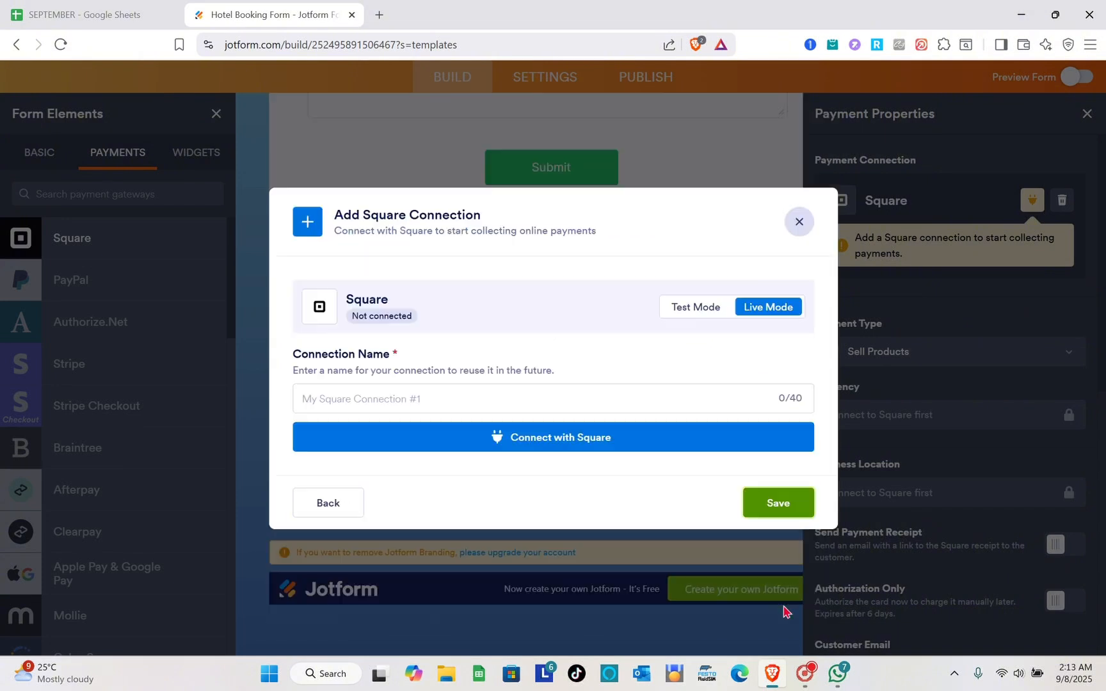
{"action": "left_click", "coordinate": [418, 392]}
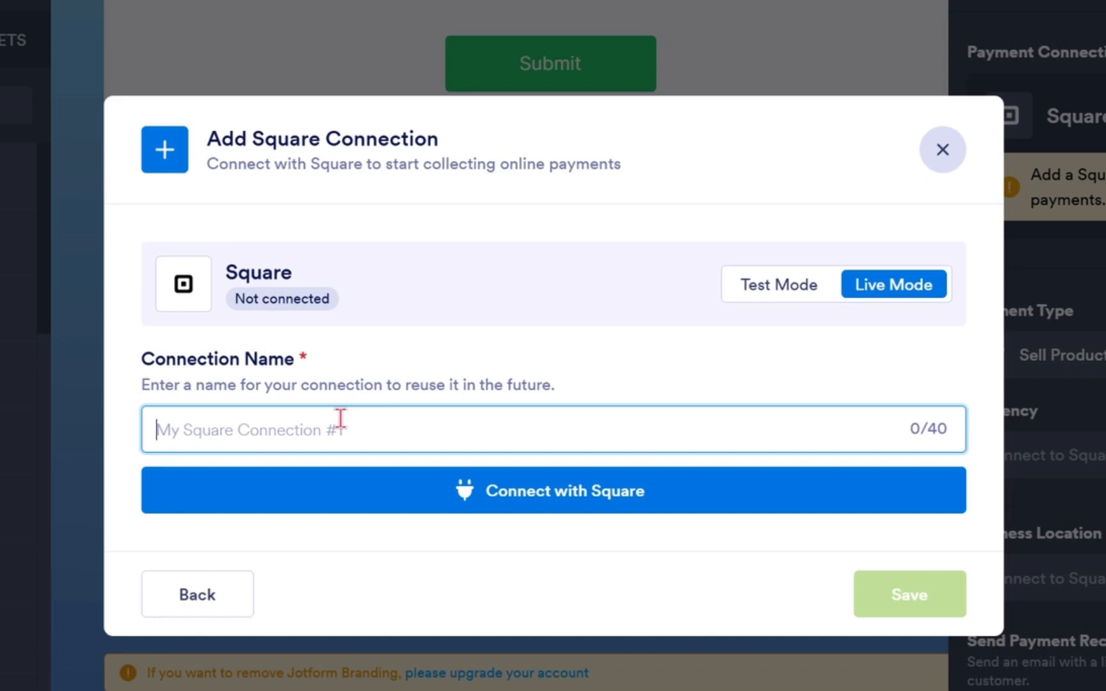
{"action": "type", "text": "NEW"}
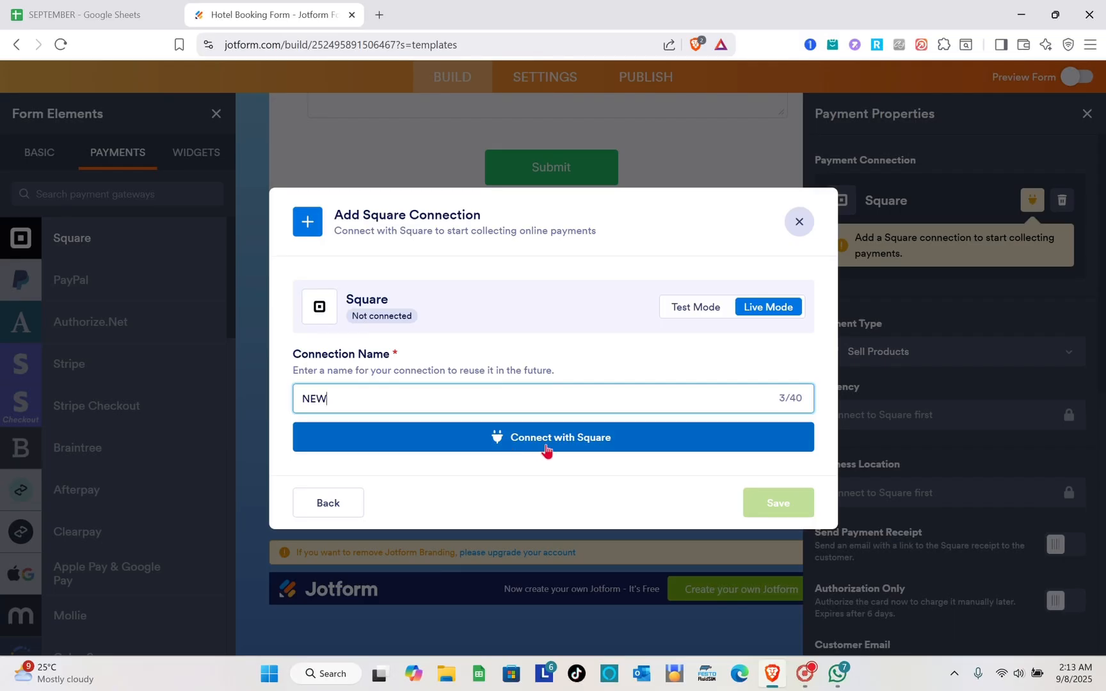
{"action": "left_click", "coordinate": [545, 437]}
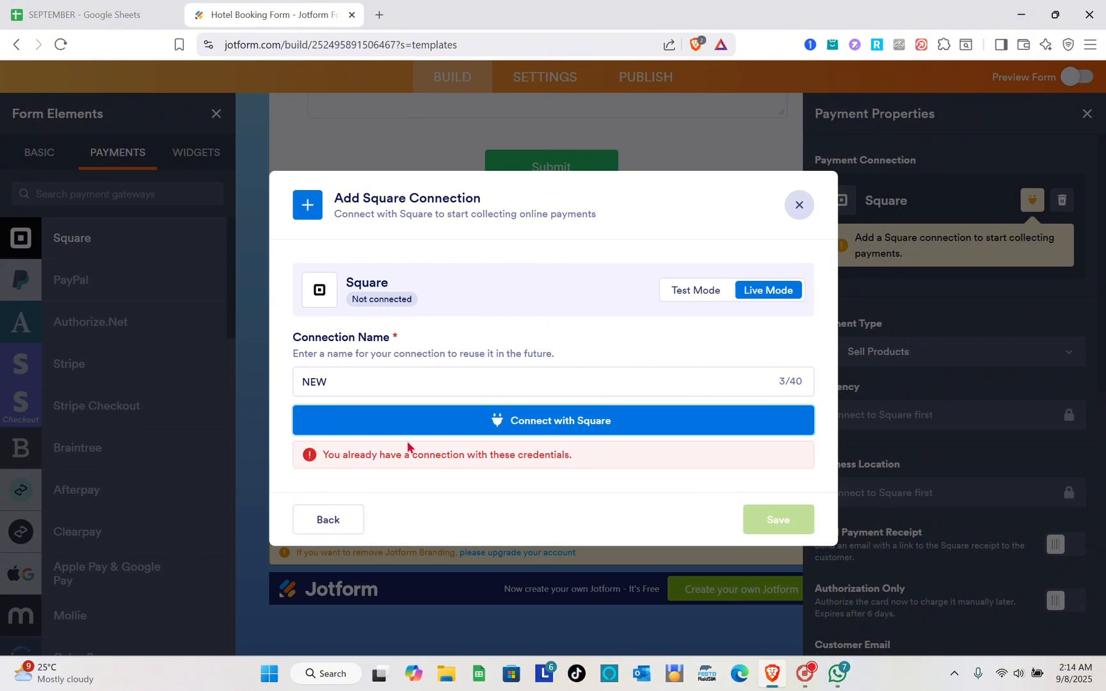
Return to the existing payment connections and use the koy Square connection for the payment field.
{"action": "left_click", "coordinate": [330, 522]}
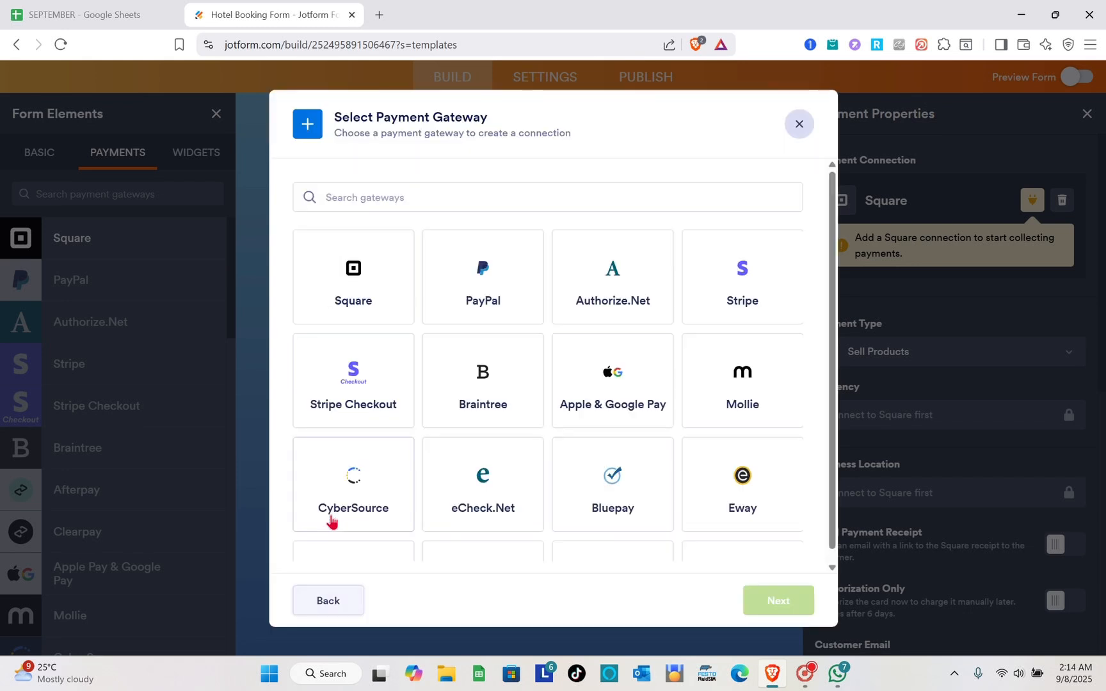
{"action": "left_click", "coordinate": [326, 600]}
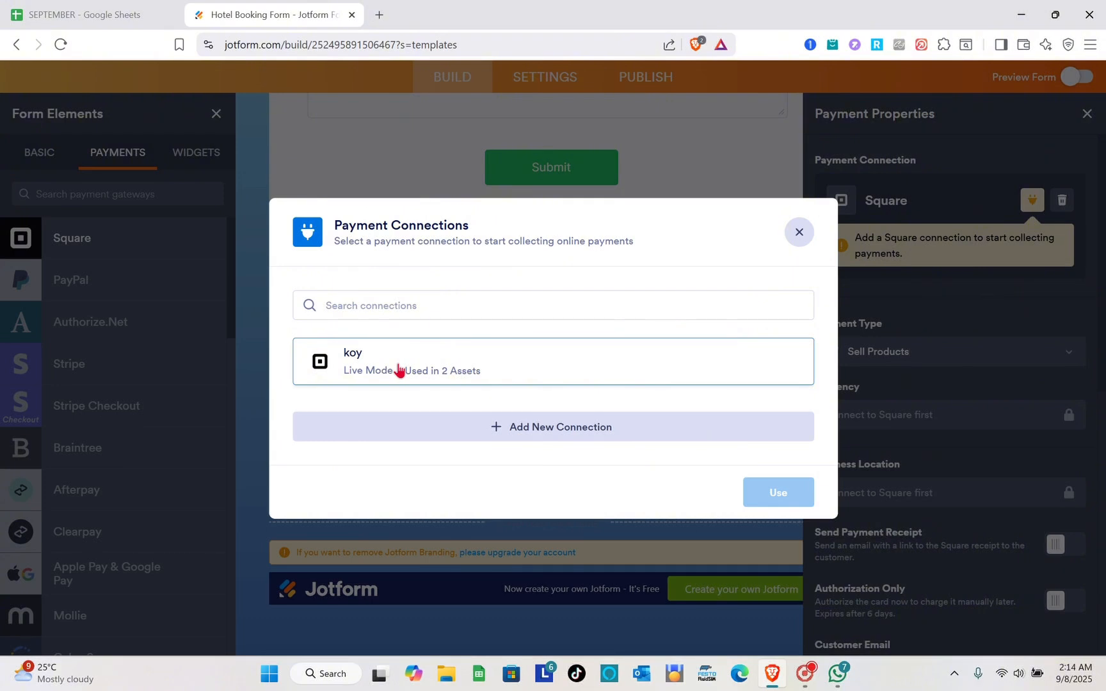
{"action": "left_click", "coordinate": [476, 367]}
{"action": "left_click", "coordinate": [775, 493]}
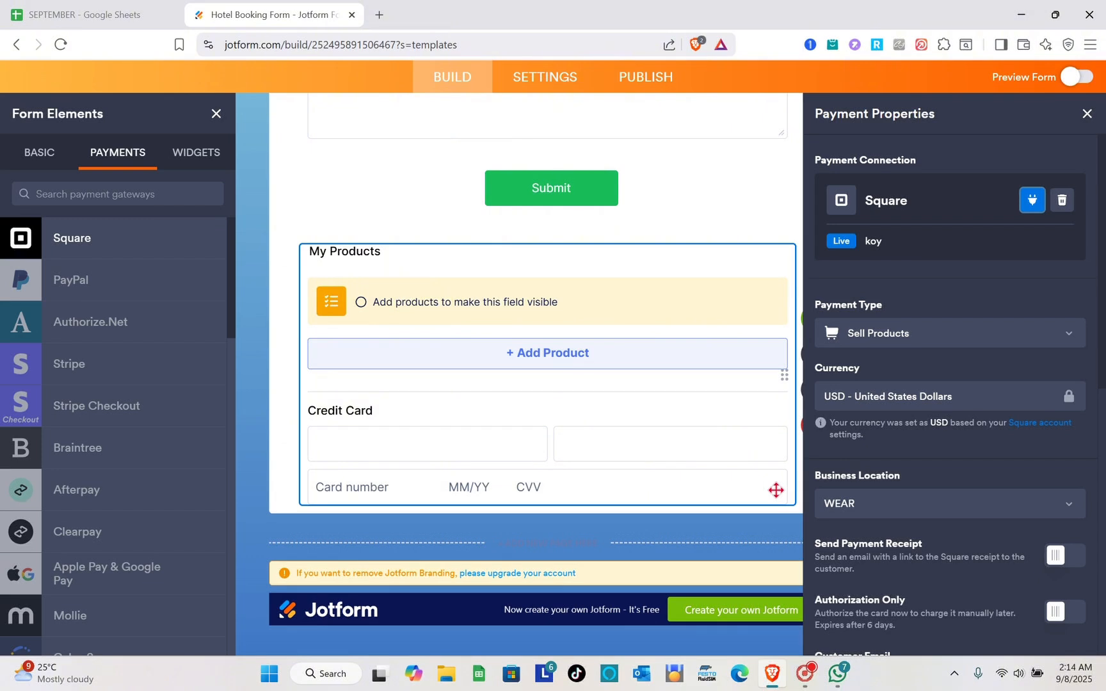
Set the Square field's payment type to User Defined Amount.
{"action": "scroll", "coordinate": [976, 402], "scroll_direction": "down", "scroll_amount": 2}
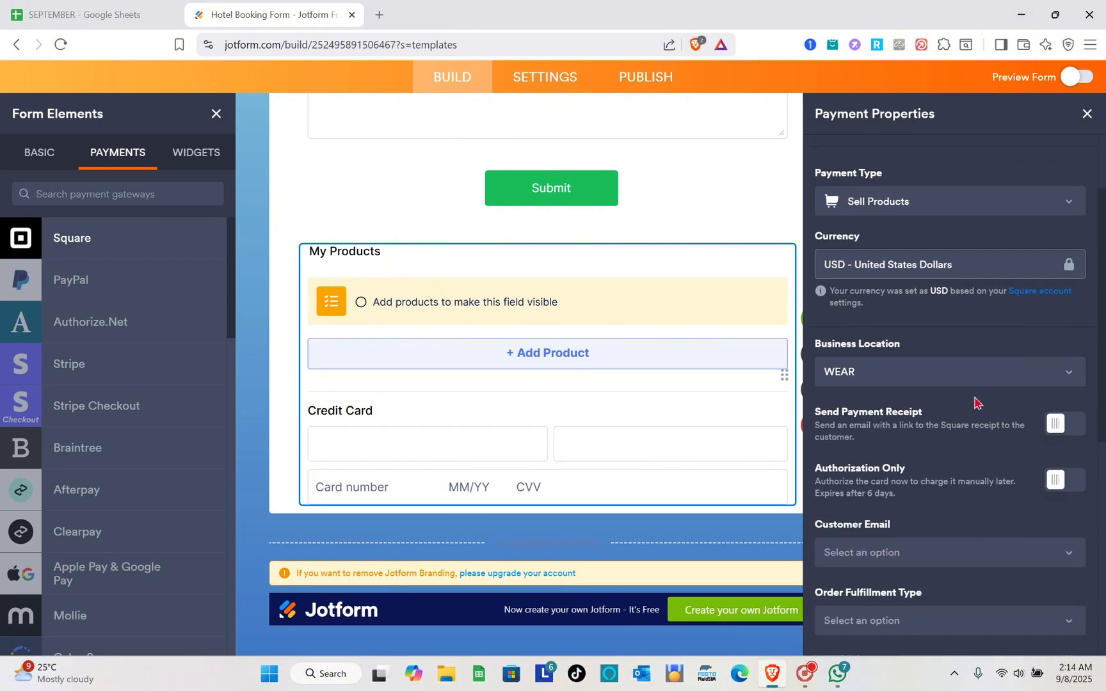
{"action": "scroll", "coordinate": [976, 402], "scroll_direction": "up", "scroll_amount": 2}
{"action": "left_click", "coordinate": [951, 341]}
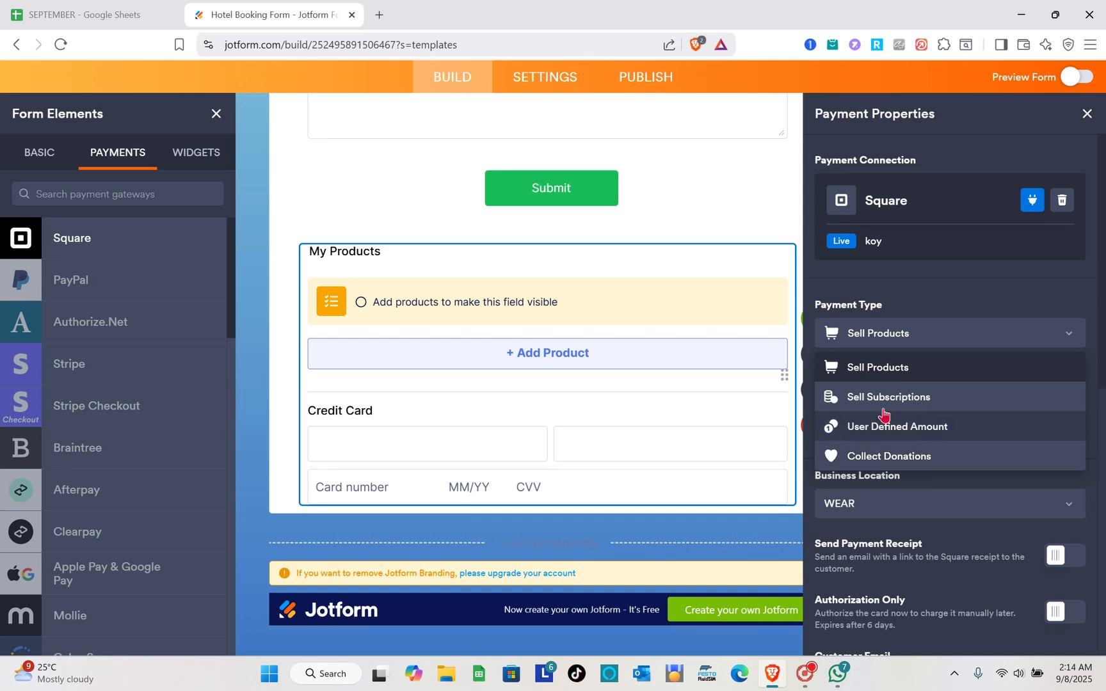
{"action": "left_click", "coordinate": [899, 439]}
{"action": "left_click", "coordinate": [608, 472]}
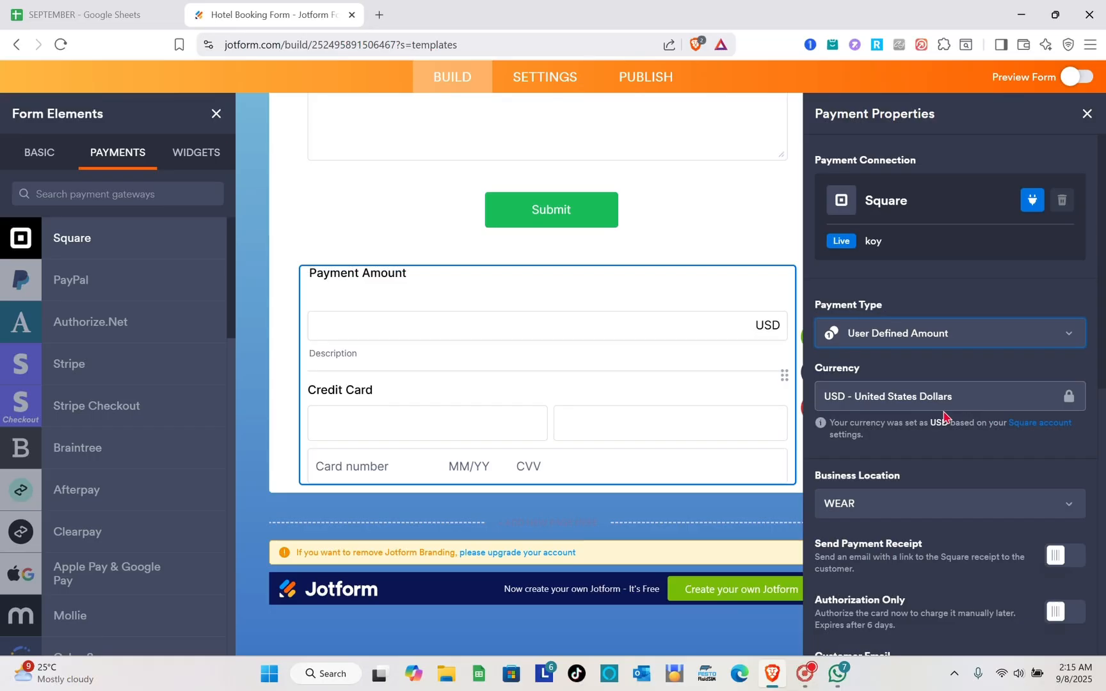
Check the currency note, keep WEAR as the business location, and enable Send Payment Receipt.
{"action": "triple_click", "coordinate": [858, 435]}
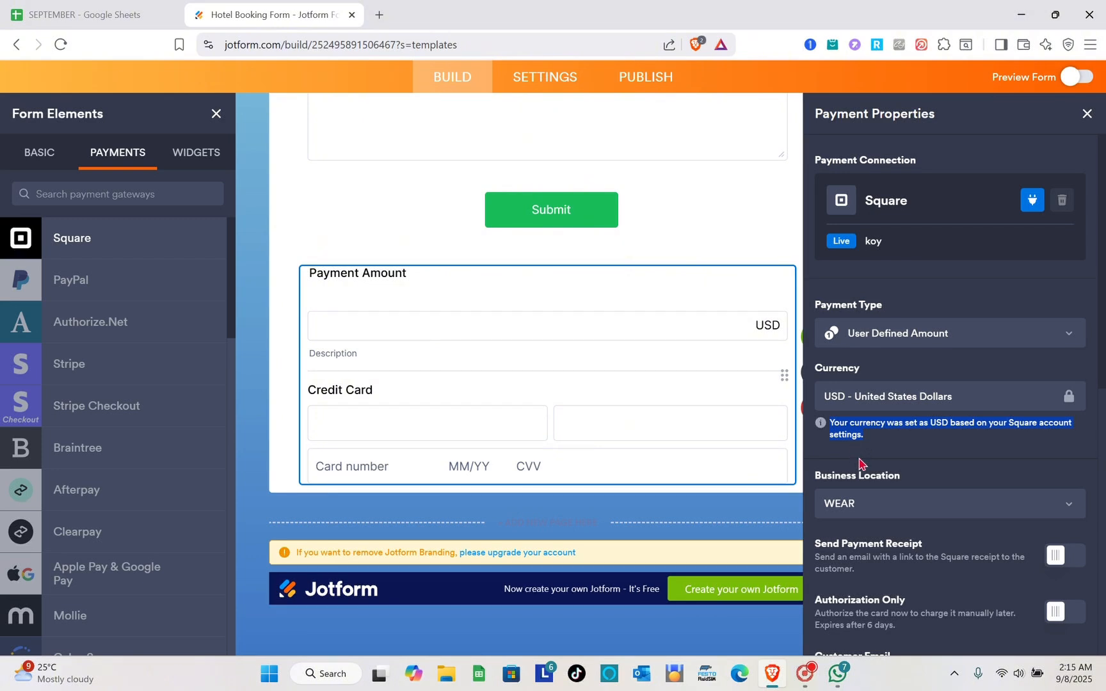
{"action": "scroll", "coordinate": [864, 473], "scroll_direction": "down", "scroll_amount": 2}
{"action": "left_click", "coordinate": [983, 339]}
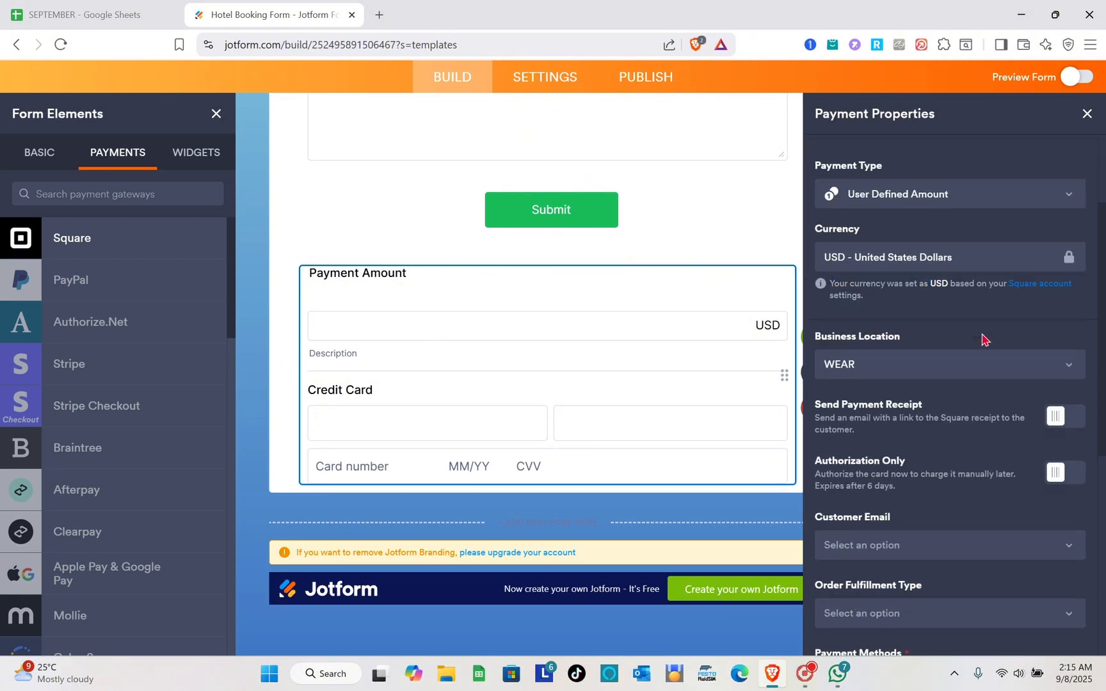
{"action": "left_click", "coordinate": [1000, 362]}
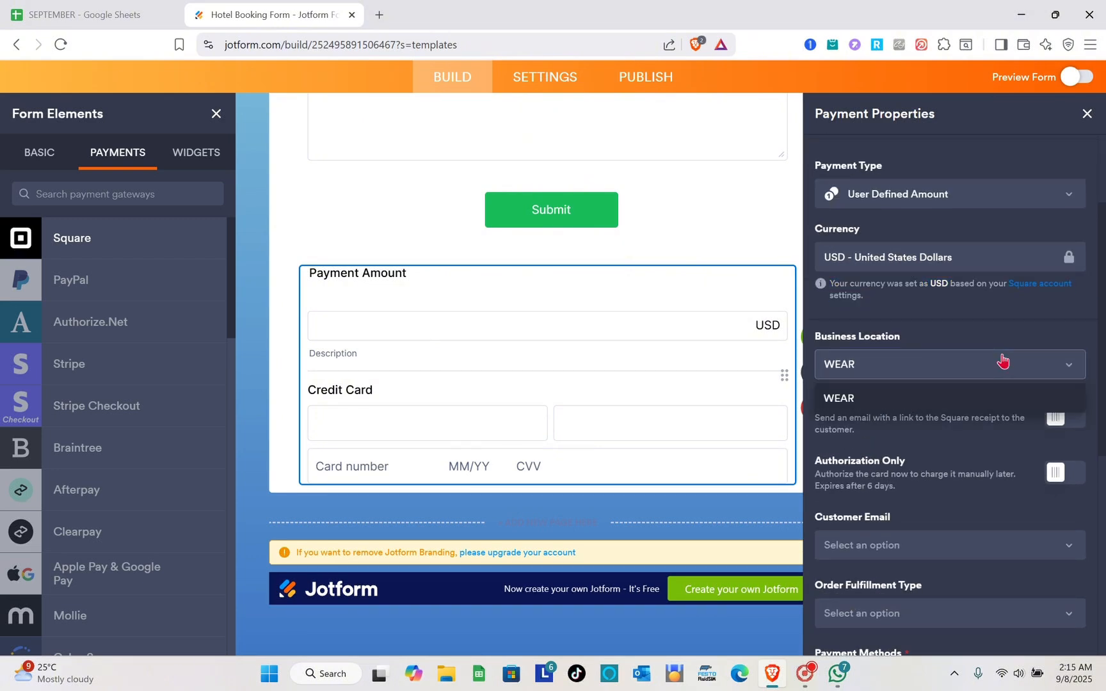
{"action": "left_click", "coordinate": [960, 366]}
{"action": "scroll", "coordinate": [902, 448], "scroll_direction": "down", "scroll_amount": 2}
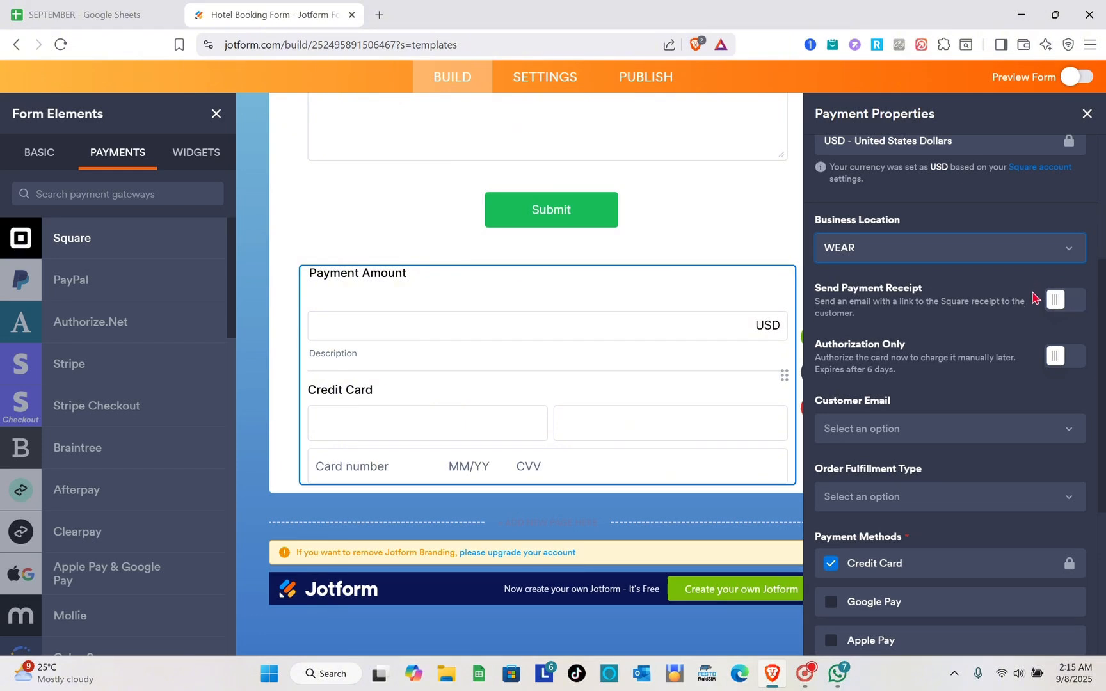
{"action": "left_click", "coordinate": [1055, 302]}
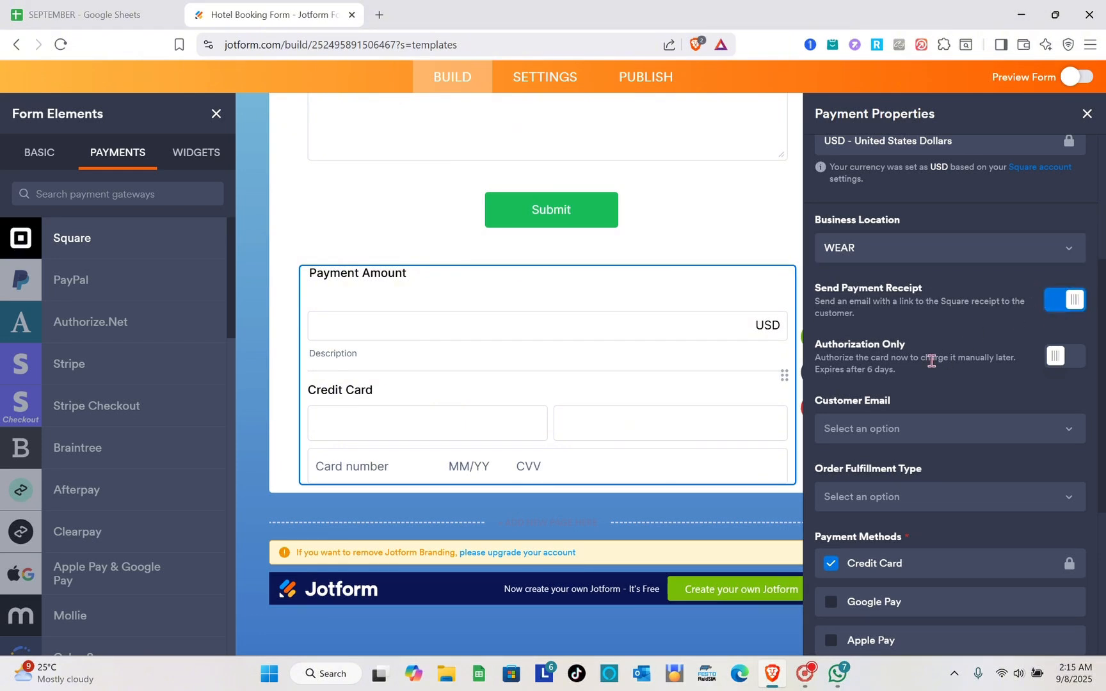
Set the payment's Customer Email to the E-mail field and its Order Fulfillment Type to Shipment.
{"action": "scroll", "coordinate": [930, 358], "scroll_direction": "down", "scroll_amount": 3}
{"action": "left_click", "coordinate": [851, 263]}
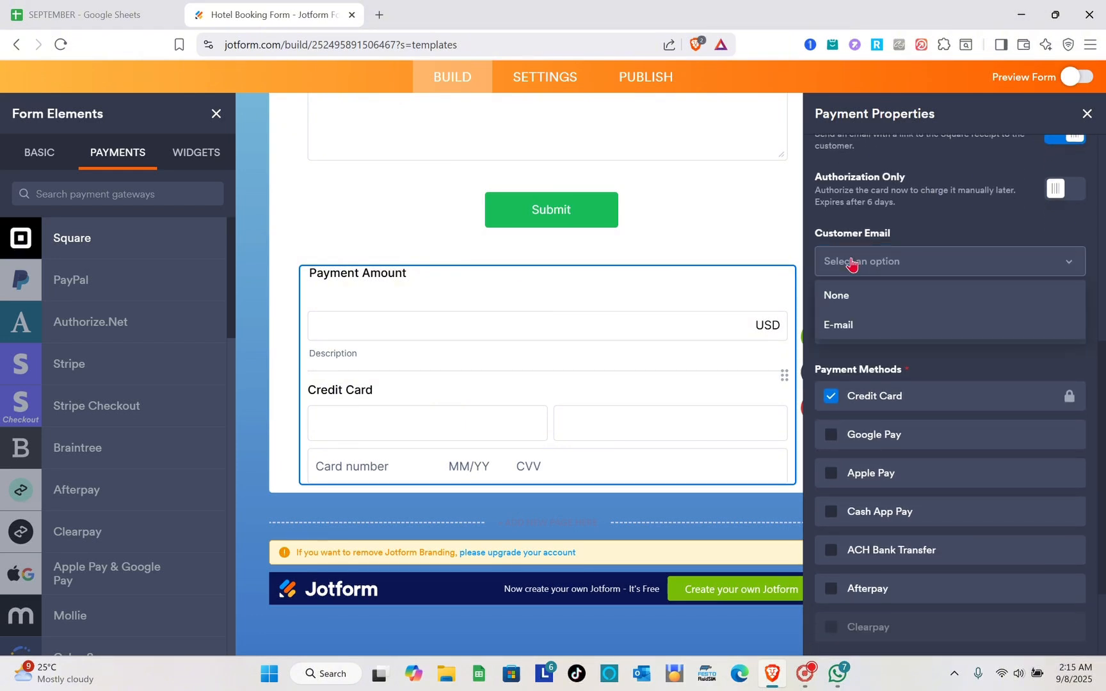
{"action": "left_click", "coordinate": [852, 326]}
{"action": "scroll", "coordinate": [852, 327], "scroll_direction": "down", "scroll_amount": 2}
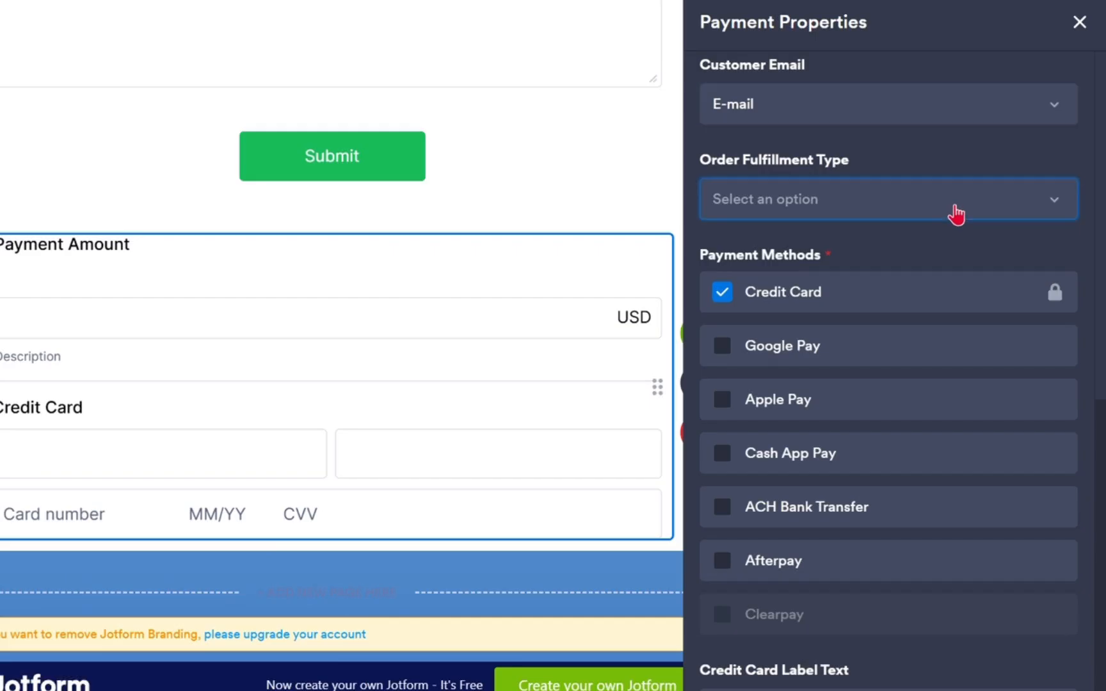
{"action": "left_click", "coordinate": [993, 246]}
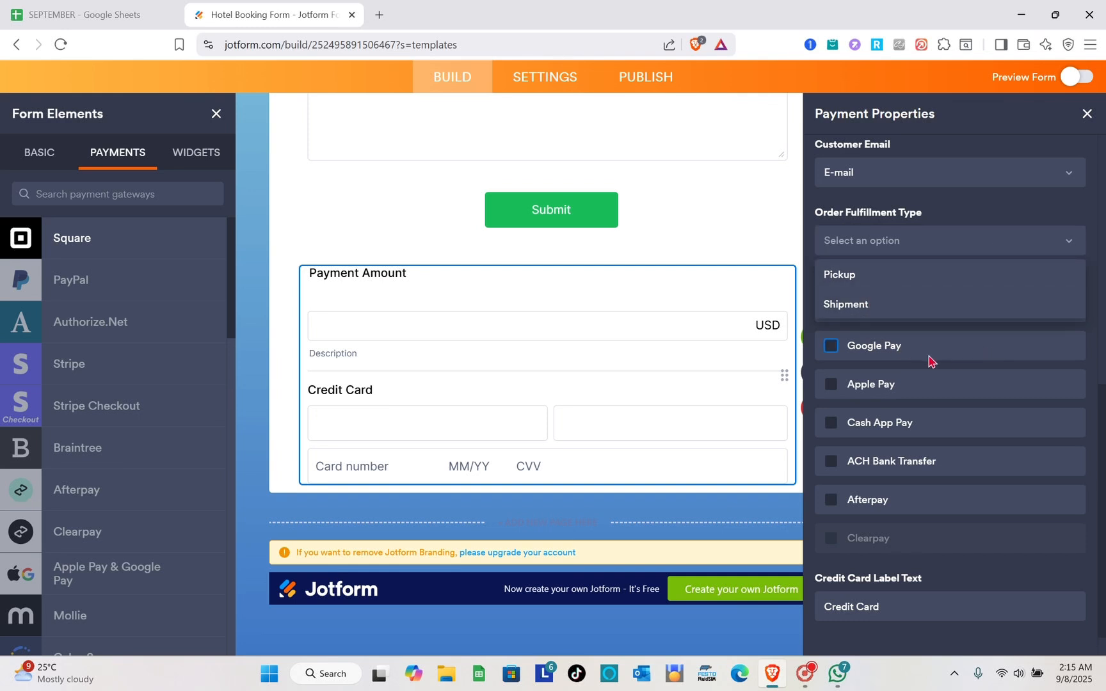
{"action": "scroll", "coordinate": [928, 361], "scroll_direction": "down", "scroll_amount": 1}
{"action": "left_click", "coordinate": [884, 291]}
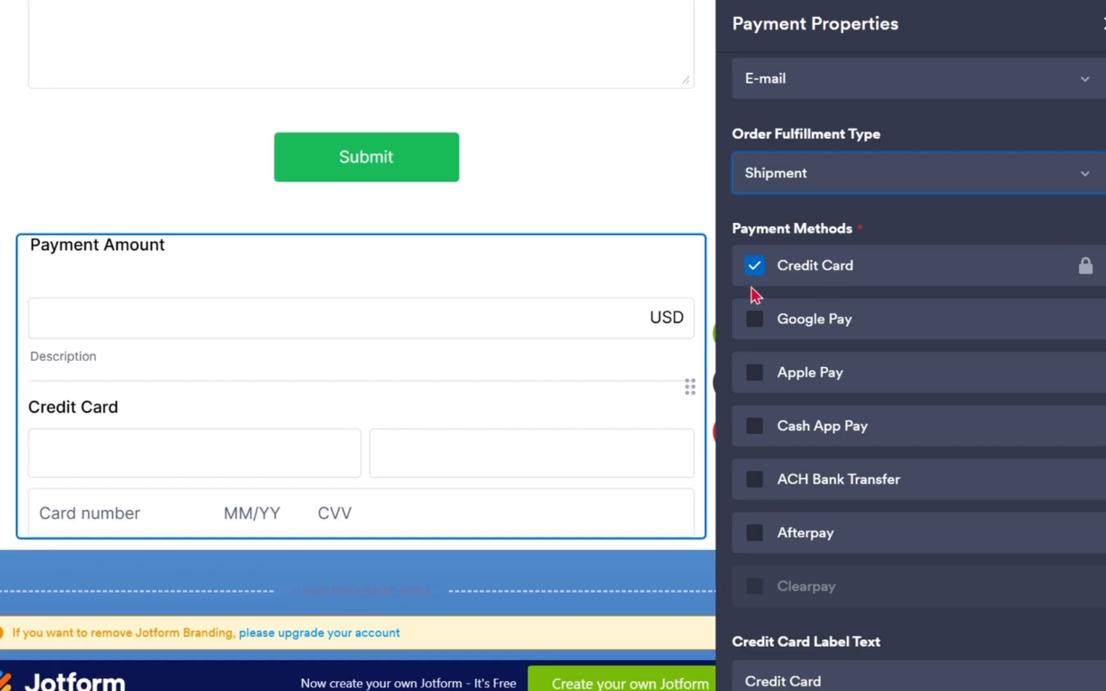
Enable Google Pay, Apple Pay, Cash App Pay and Afterpay as additional payment methods.
{"action": "left_click", "coordinate": [830, 327]}
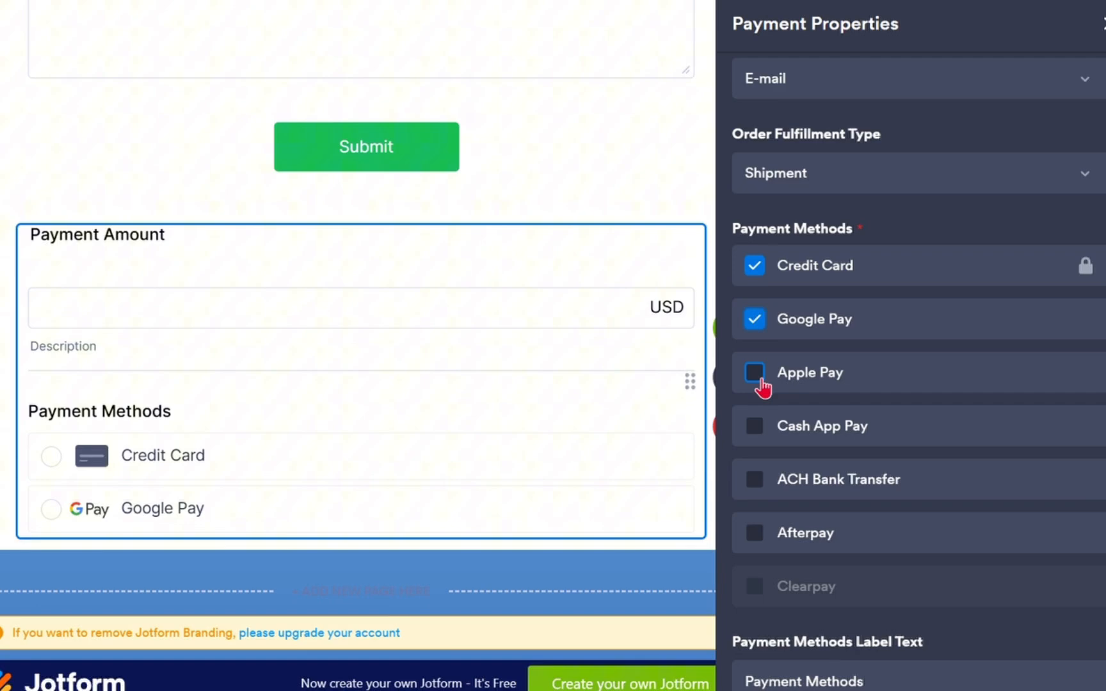
{"action": "left_click", "coordinate": [762, 382]}
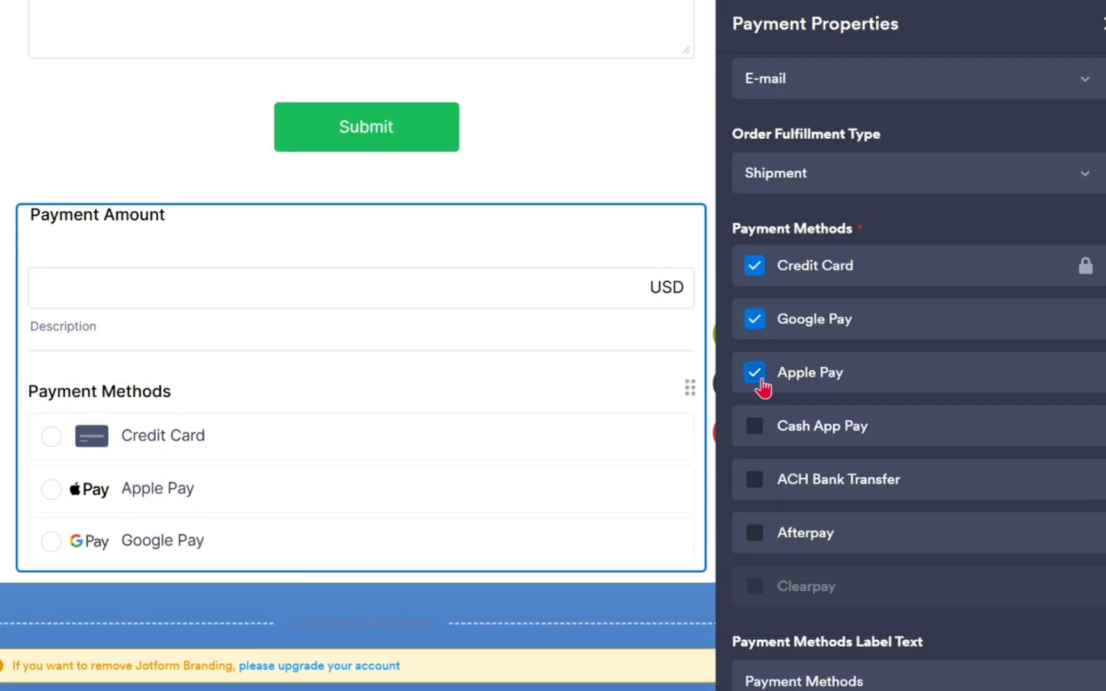
{"action": "left_click", "coordinate": [759, 430]}
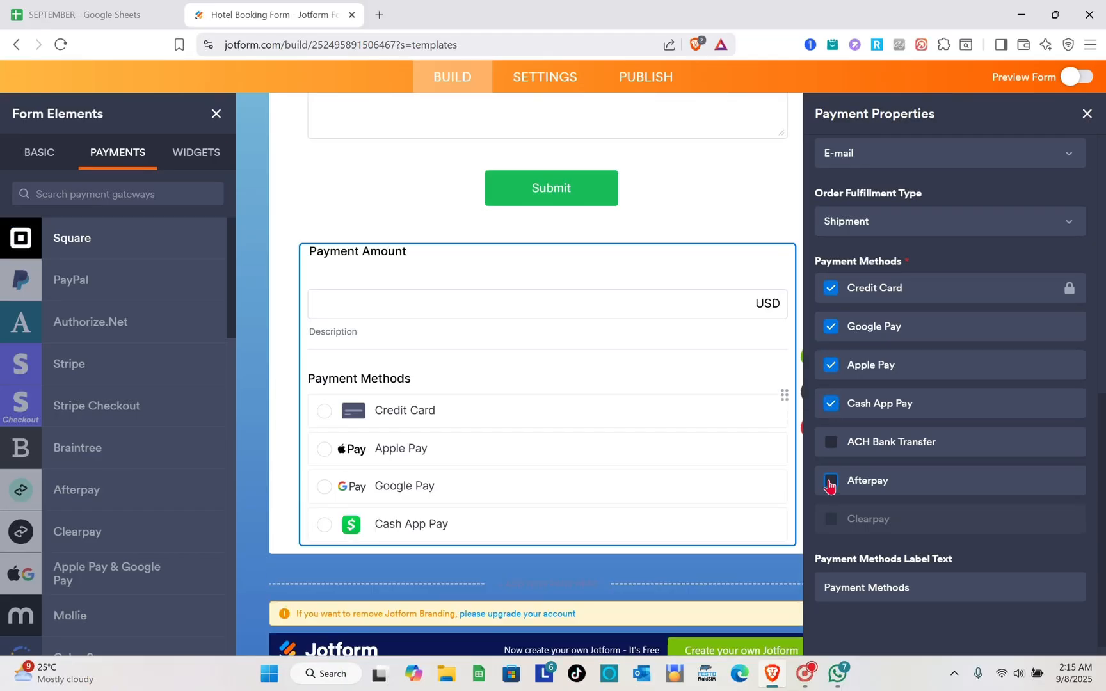
{"action": "left_click", "coordinate": [831, 483]}
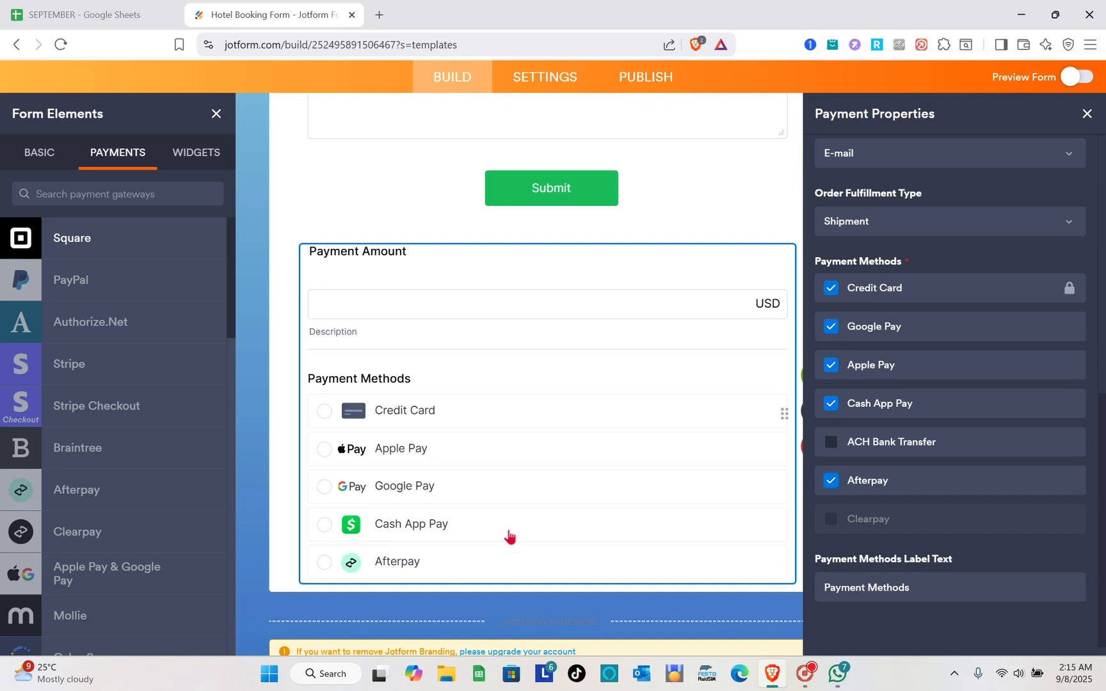
Append PAY HERE to the existing Payment Methods label text.
{"action": "scroll", "coordinate": [926, 529], "scroll_direction": "down", "scroll_amount": 1}
{"action": "left_click", "coordinate": [876, 566]}
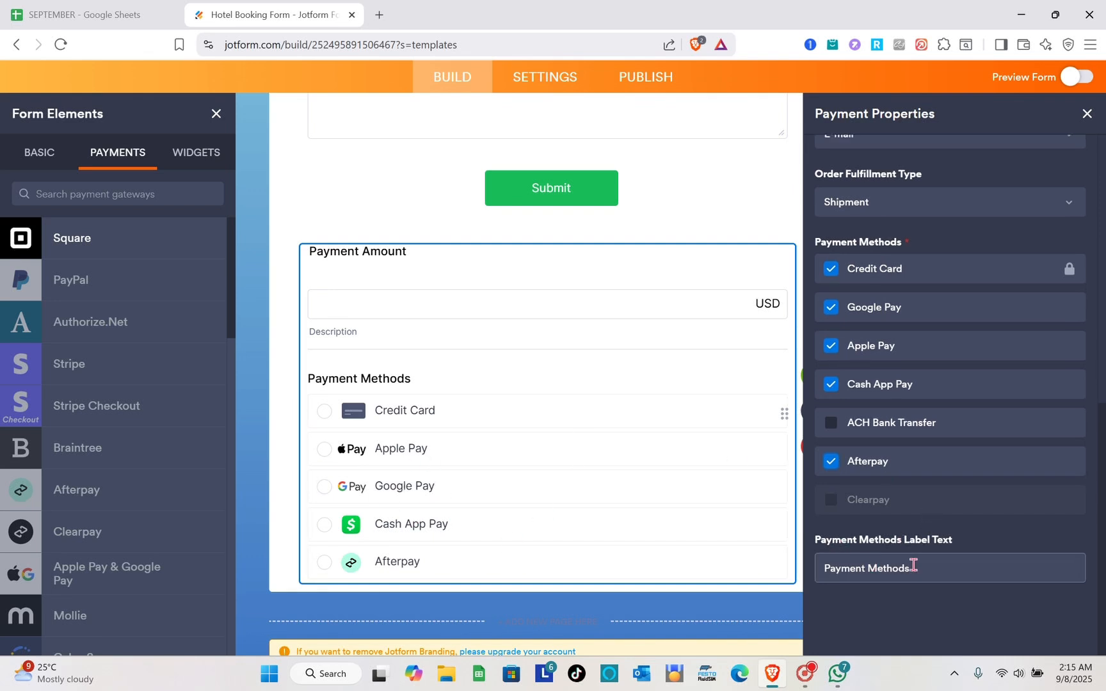
{"action": "triple_click", "coordinate": [933, 576]}
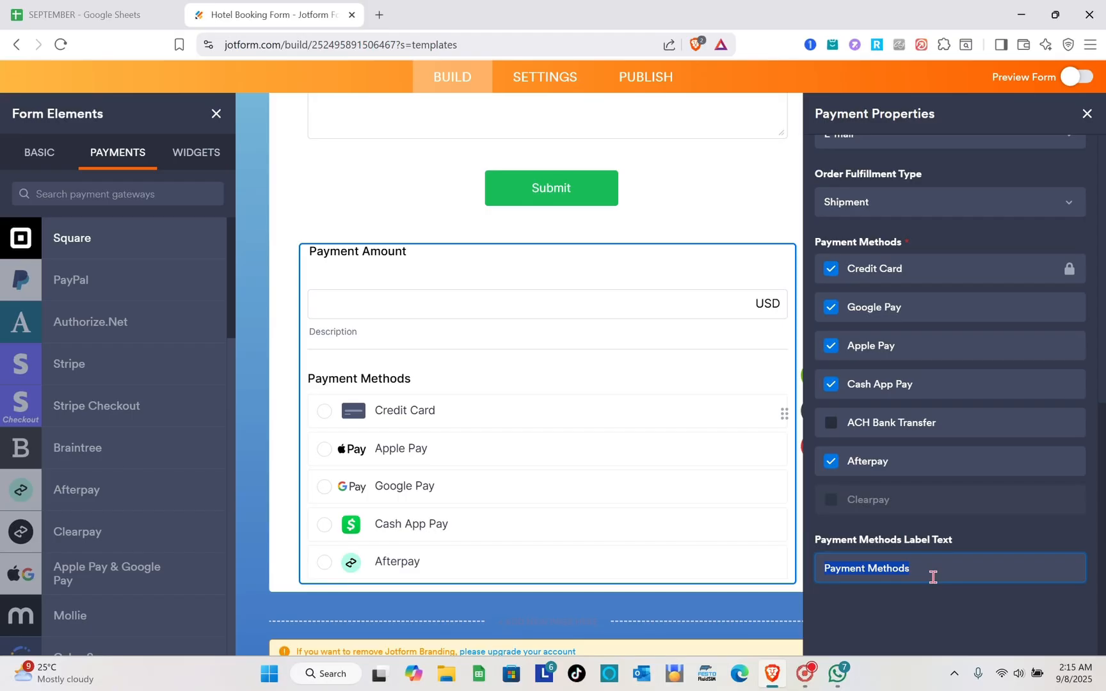
{"action": "left_click", "coordinate": [933, 576]}
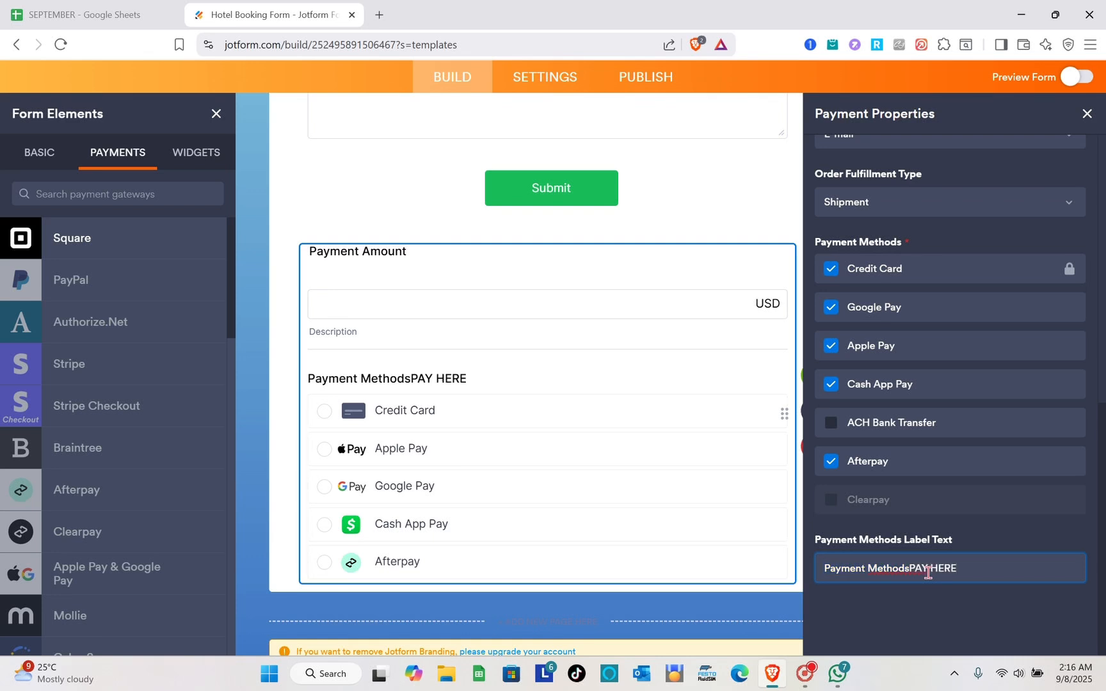
Replace the whole Payment Methods label text with PAY HERE and close the payment properties.
{"action": "triple_click", "coordinate": [927, 571]}
{"action": "type", "text": "PAY"}
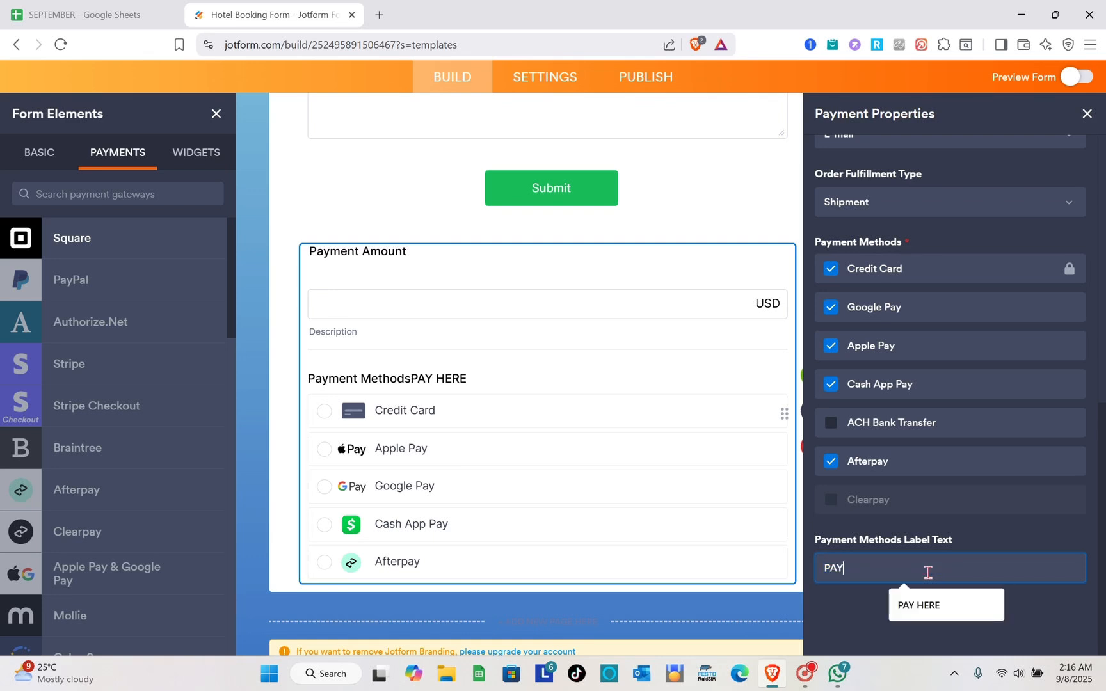
{"action": "type", "text": " HERE"}
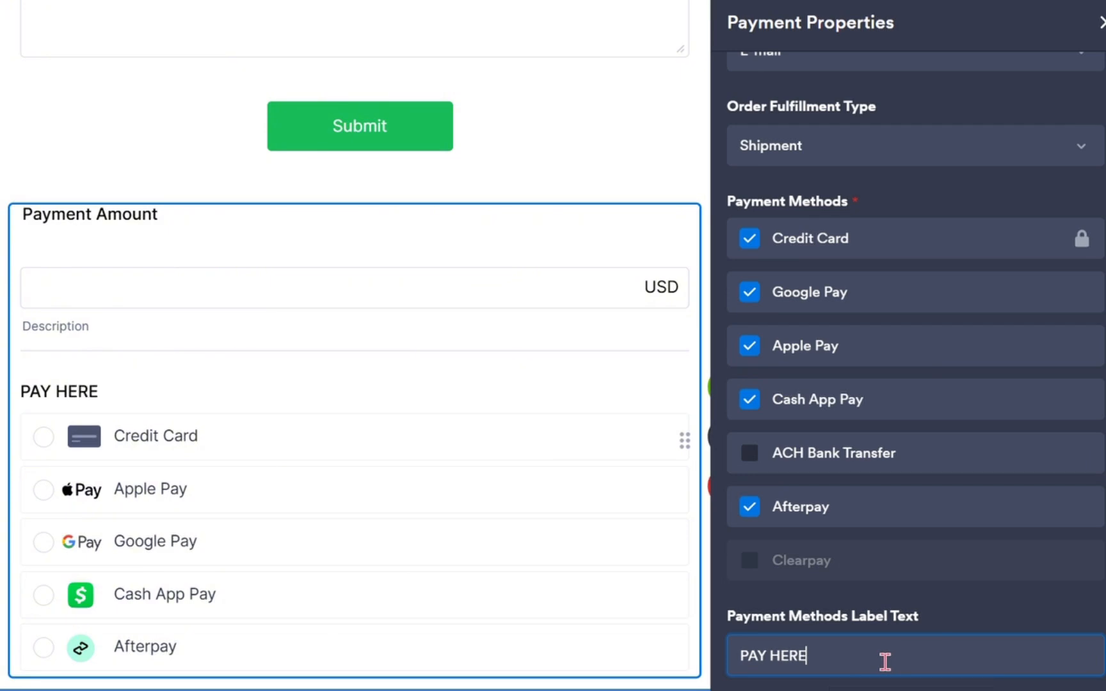
{"action": "left_click", "coordinate": [1101, 23]}
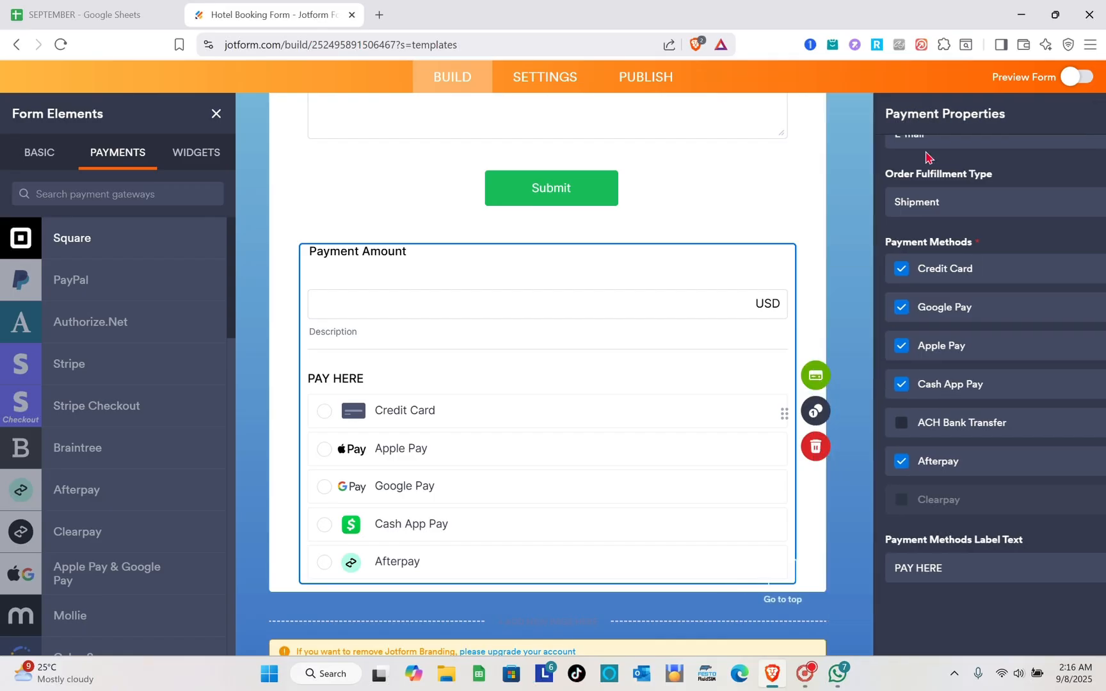
Copy the published form's direct link, then open the live form separately and review its booking and payment fields.
{"action": "left_click", "coordinate": [643, 77]}
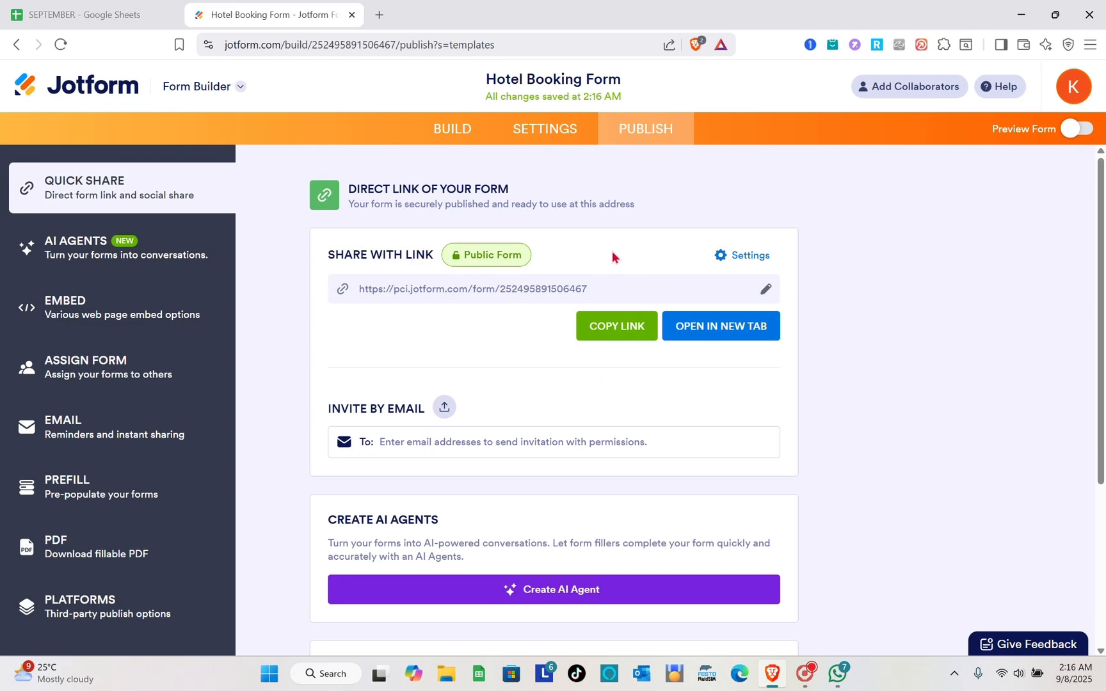
{"action": "left_click", "coordinate": [628, 330]}
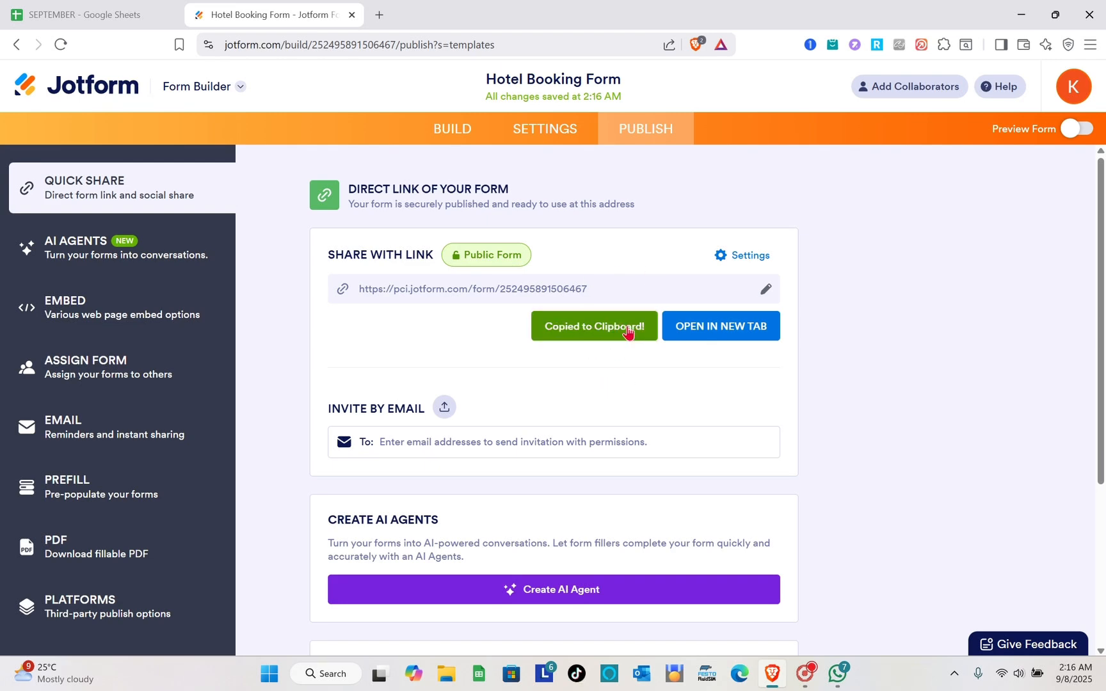
{"action": "left_click", "coordinate": [714, 327]}
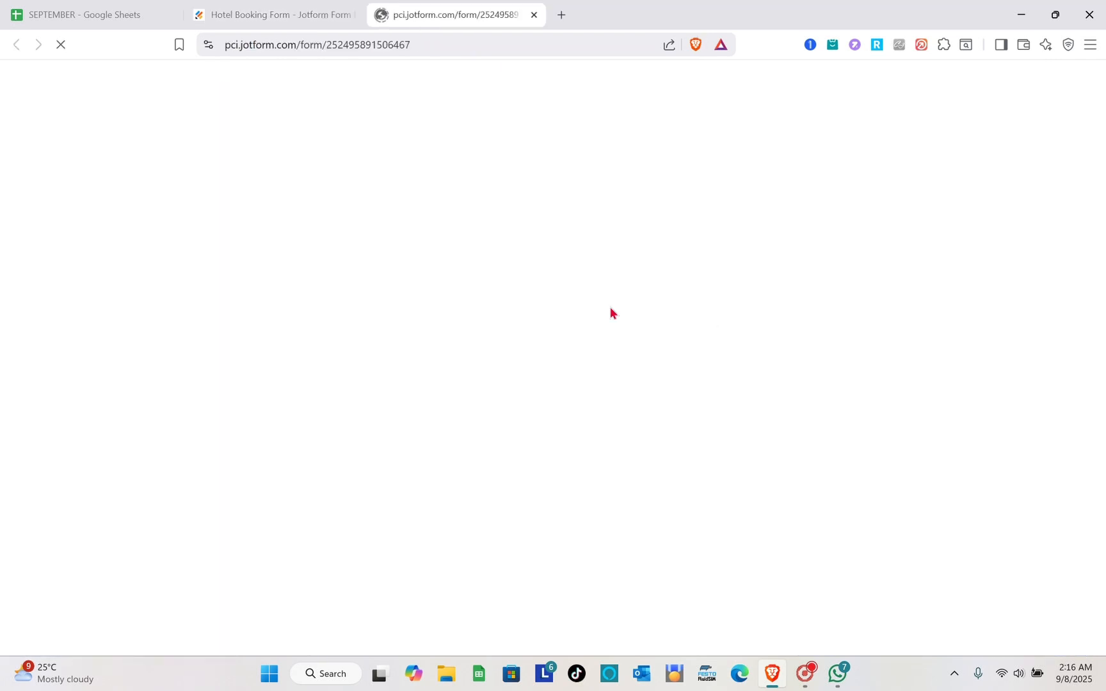
{"action": "scroll", "coordinate": [524, 497], "scroll_direction": "down", "scroll_amount": 15}
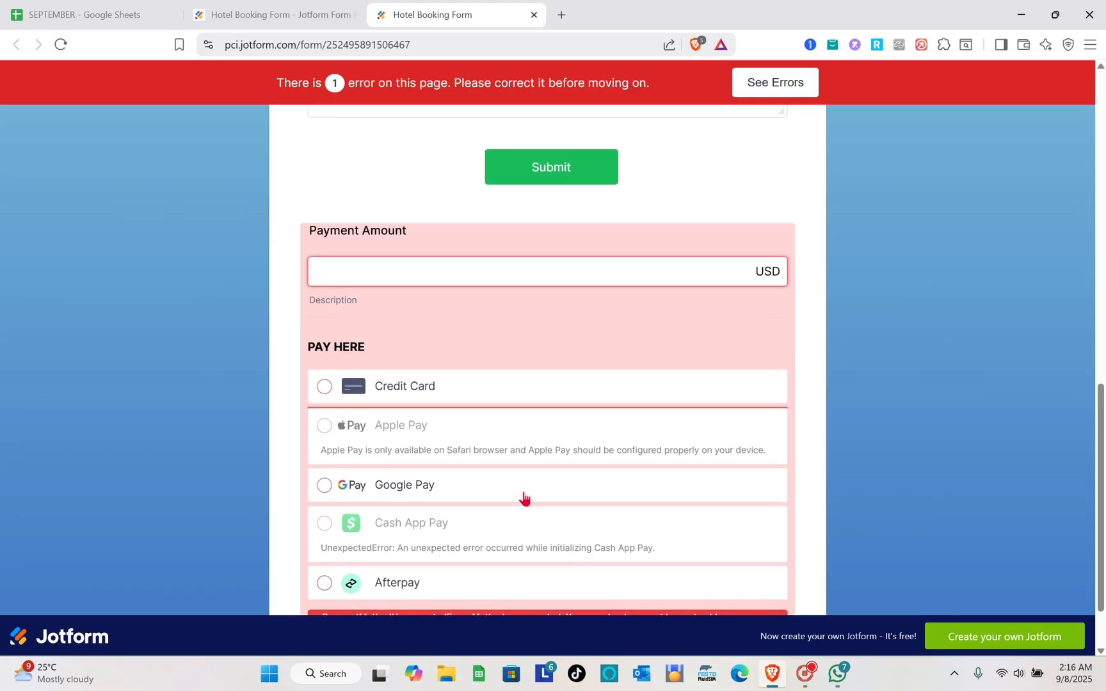
{"action": "scroll", "coordinate": [524, 498], "scroll_direction": "up", "scroll_amount": 15}
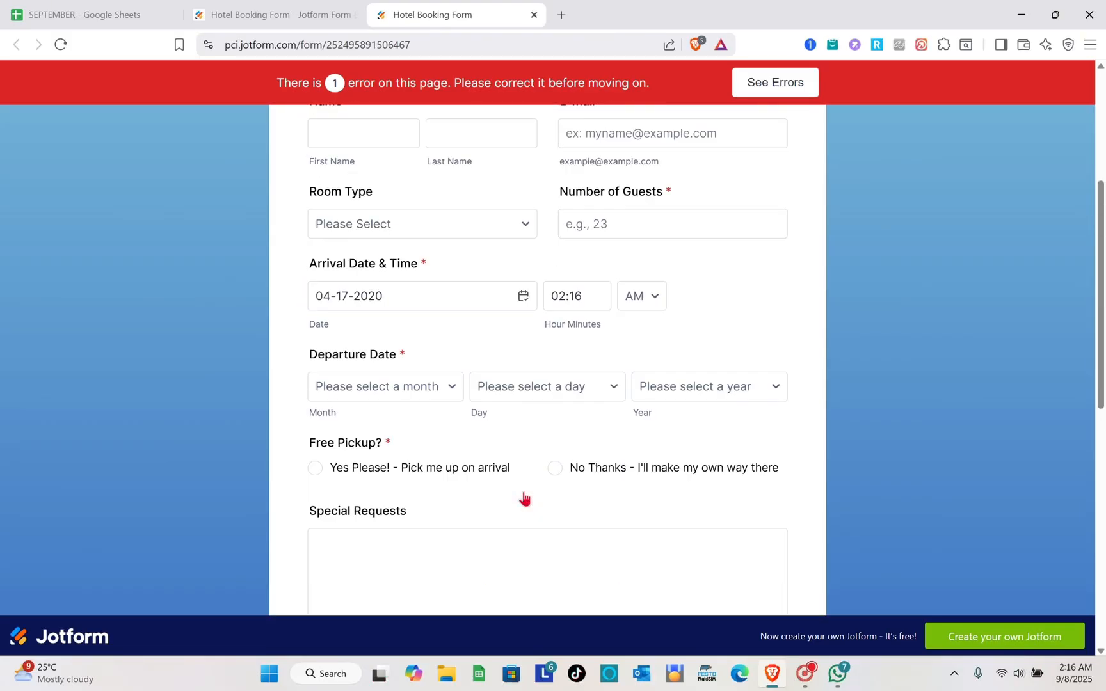